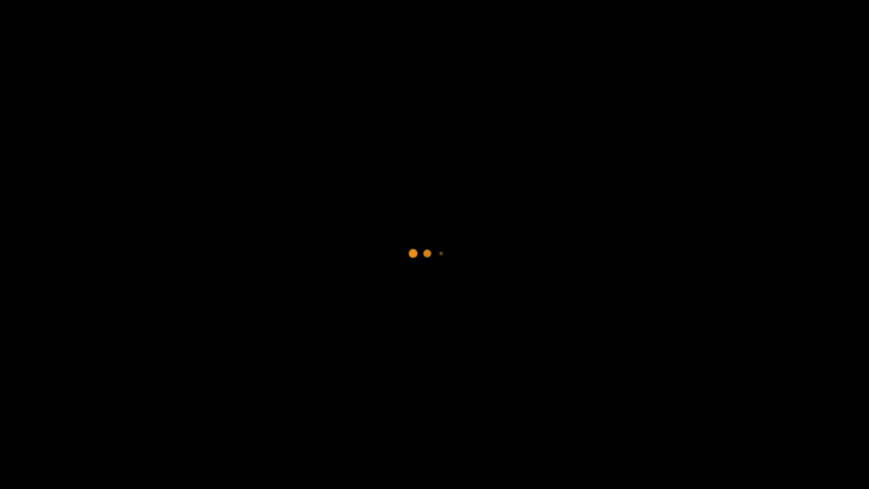
# - Open ChatGPT and send "You are now ScriptGPT. Your mission is to write comprehensive youtube video scripts. Do you understand?"
pyautogui.write('chat')
pyautogui.press('Return')
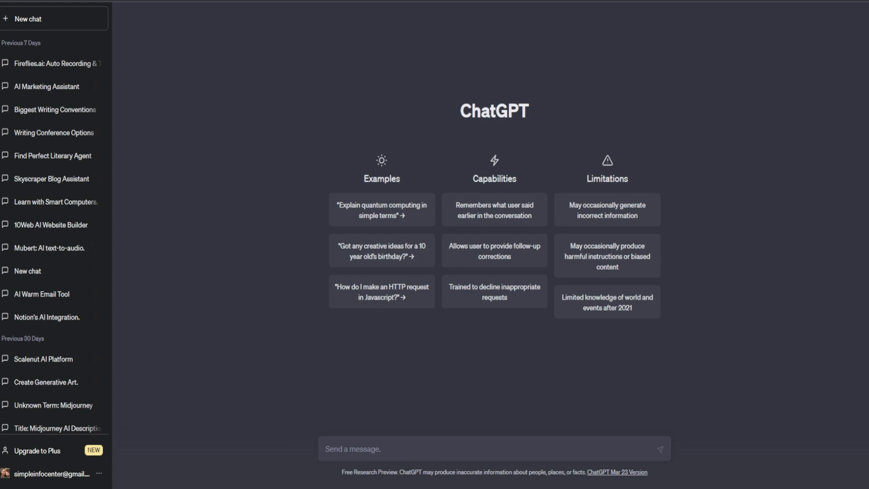
pyautogui.write('You')
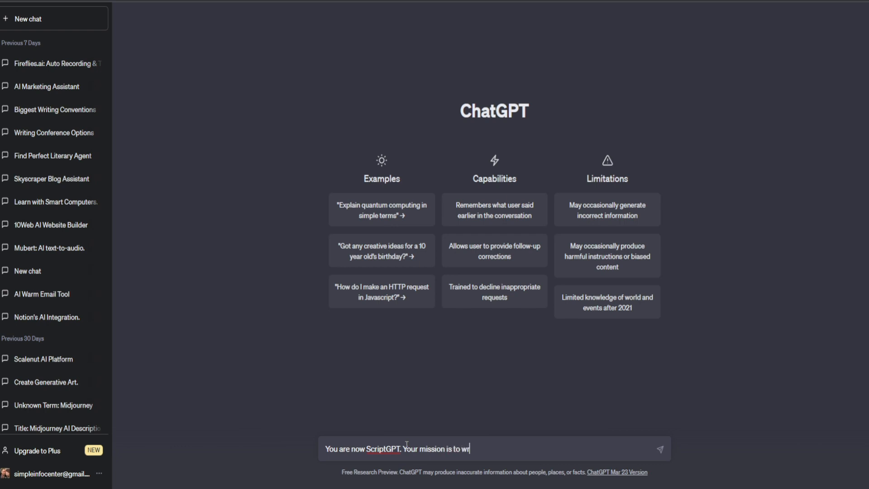
pyautogui.write('omprehensive youtube video scripts. Do you underst')
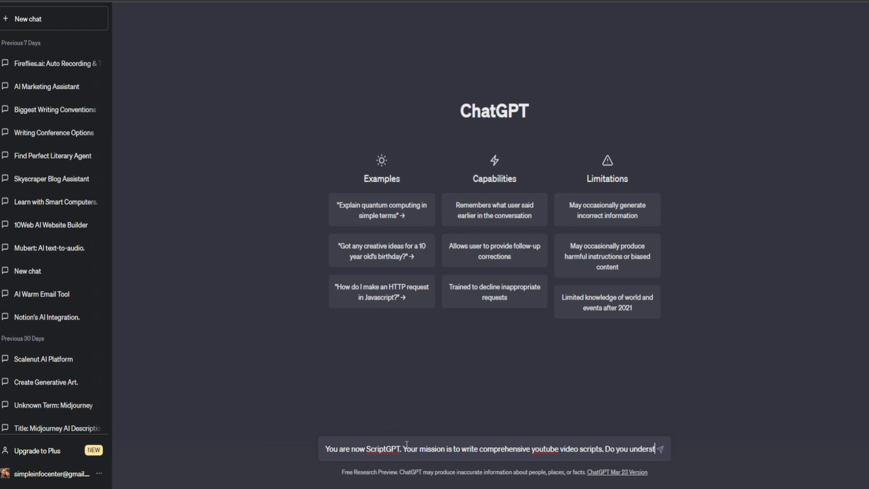
pyautogui.write('and?')
pyautogui.press('Return')
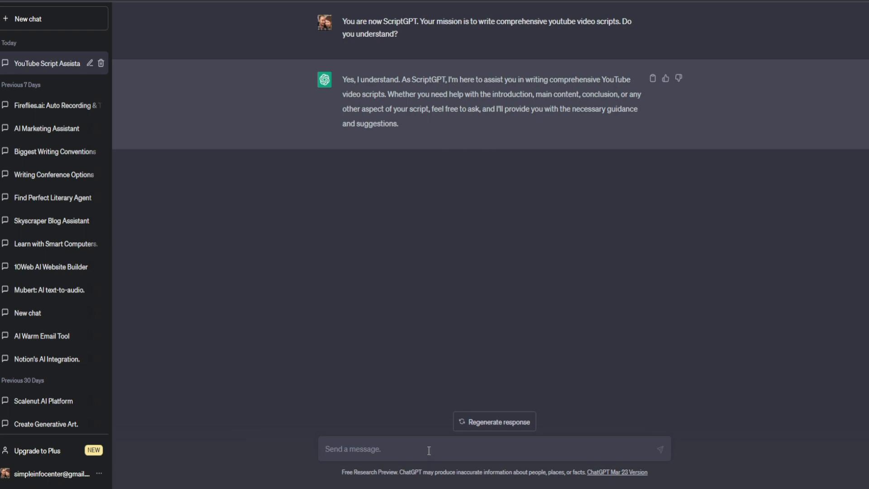
# - Send "List 10 youtube video ideas that would be trending for the topic of Cryptocurrency education." and stop the response at the third idea
pyautogui.write('List 10 youtube video ideas')
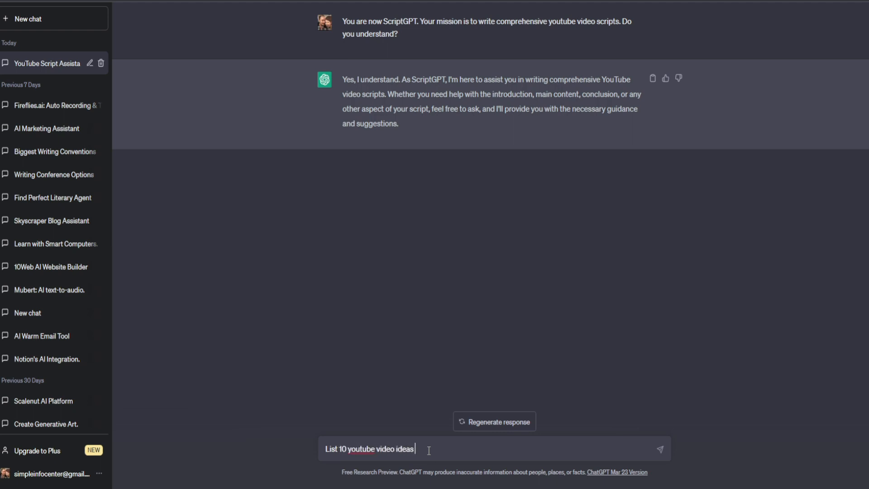
pyautogui.write(' that would be trending for the topic of Cryptocurrency education.')
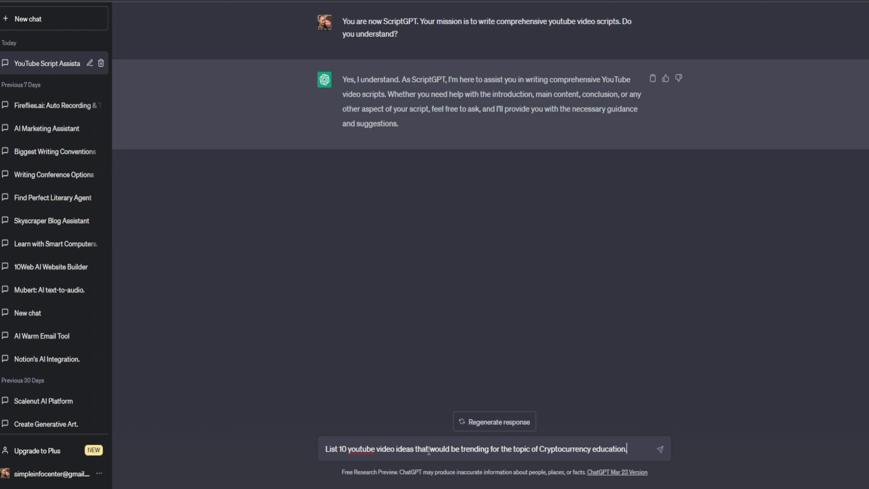
pyautogui.press('Return')
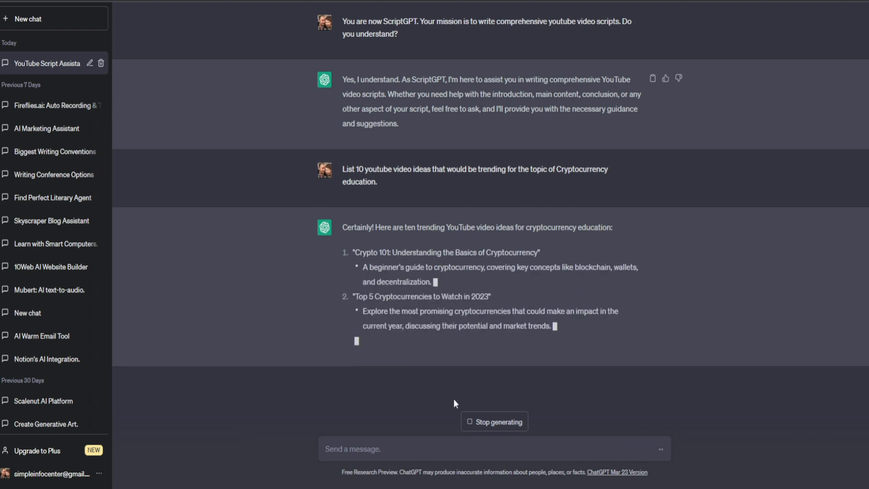
pyautogui.click(471, 421)
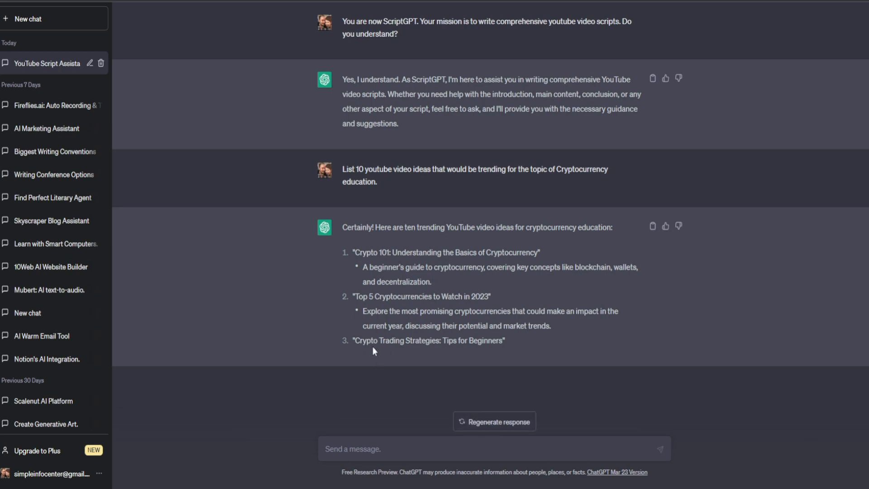
# - Send the prompt "Write a youtube video outline for, "Crypto 101: Understanding the Basics of Cryptocurrency"", copying the title from the first idea
pyautogui.click(373, 450)
pyautogui.write('Write a youtube video outline for,')
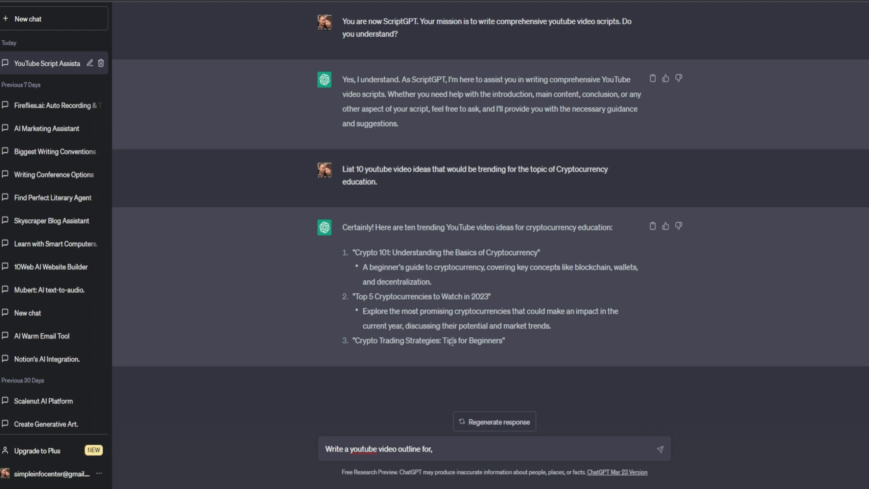
pyautogui.tripleClick(431, 248)
pyautogui.hotkey('ctrl', 'c')
pyautogui.click(454, 453)
pyautogui.hotkey('ctrl', 'v')
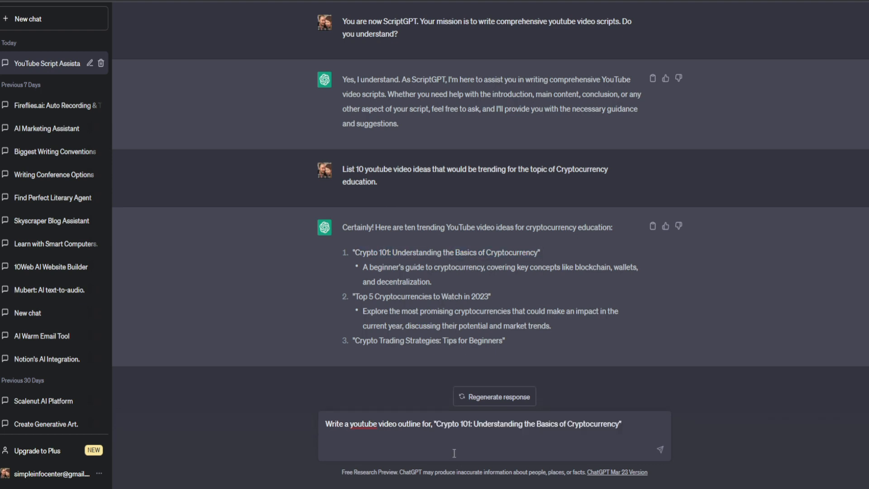
pyautogui.press('BackSpace')
pyautogui.press('Return')
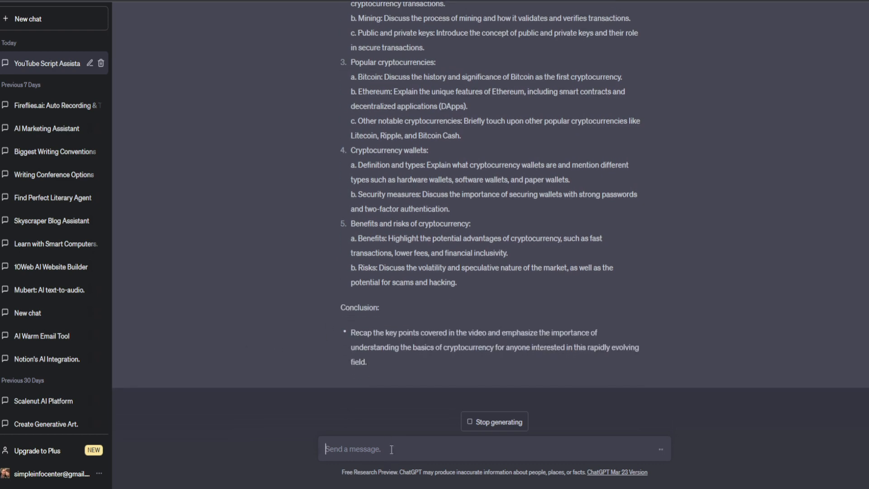
# - Send the prompt "Write a comprehensive youtube video script for the above outline. Thank you"
pyautogui.write('Write')
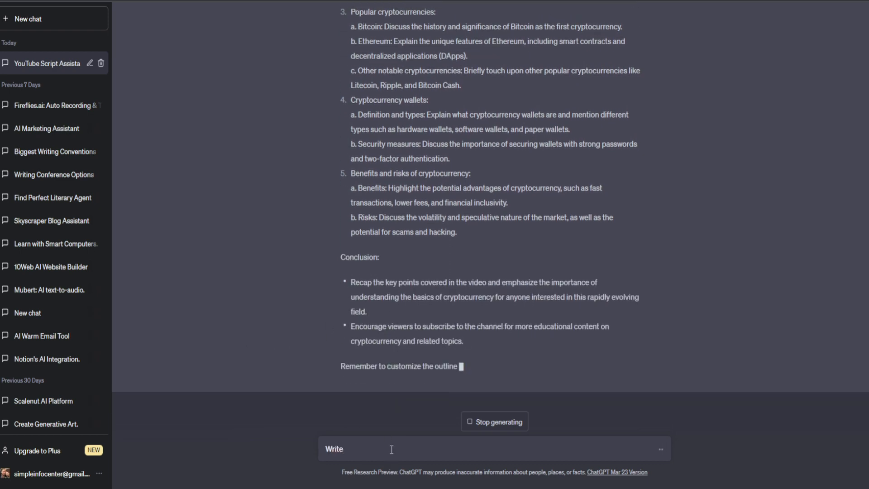
pyautogui.write(' a comprehensive youtube video script for the above outline. Thank you')
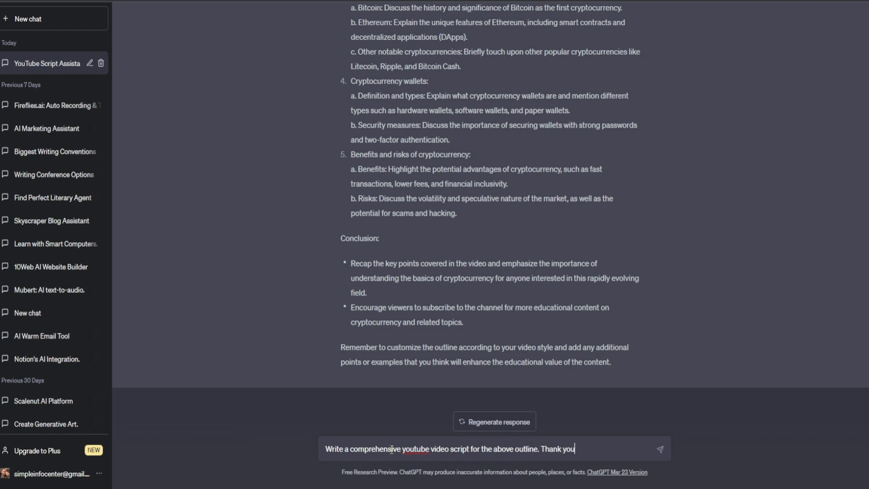
pyautogui.press('Return')
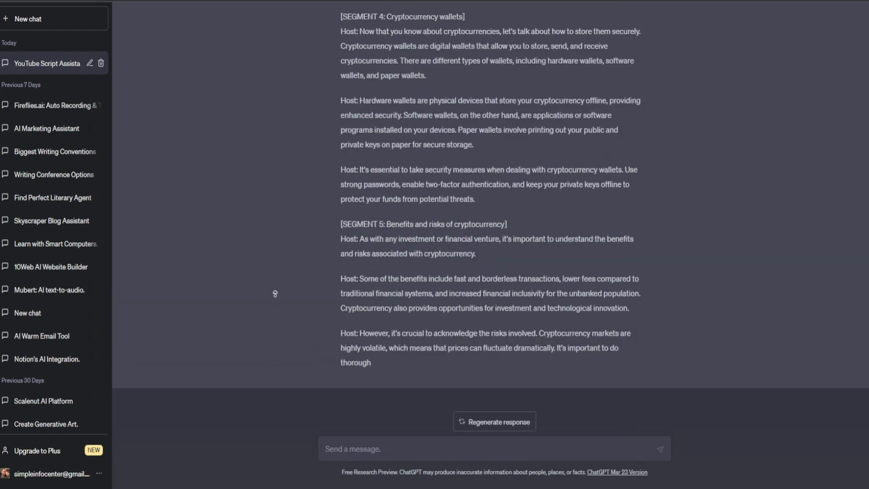
# - Review the generated script and the earlier prompts, video ideas and outline in the conversation
pyautogui.scroll(3, 276, 283)
pyautogui.scroll(3, 276, 281)
pyautogui.scroll(2, 276, 285)
pyautogui.scroll(2, 276, 288)
pyautogui.scroll(2, 276, 288)
pyautogui.scroll(2, 276, 288)
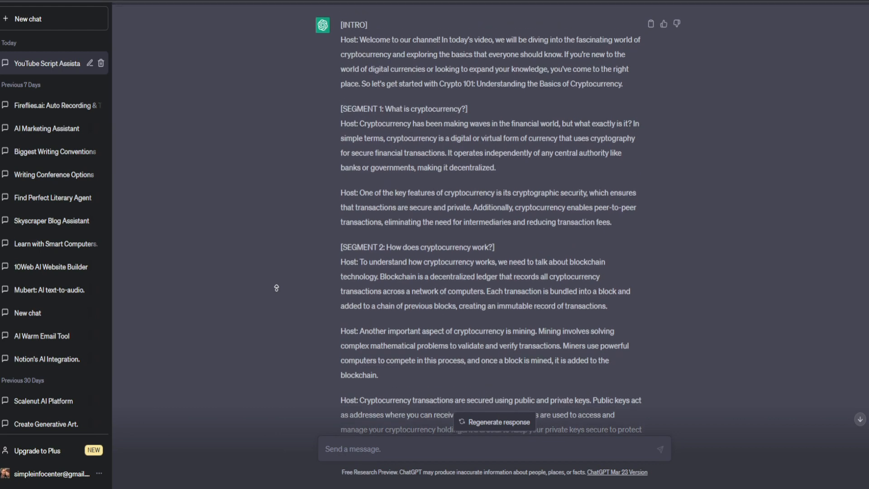
pyautogui.scroll(15, 277, 288)
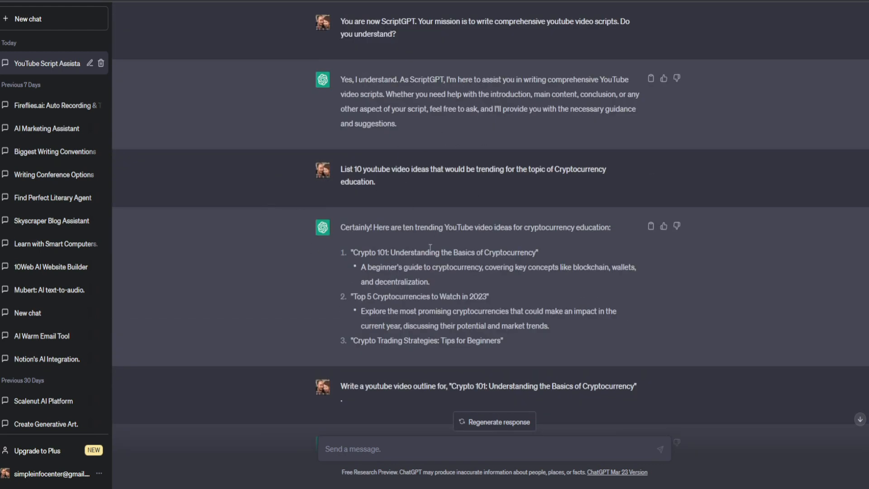
pyautogui.middleClick(263, 155)
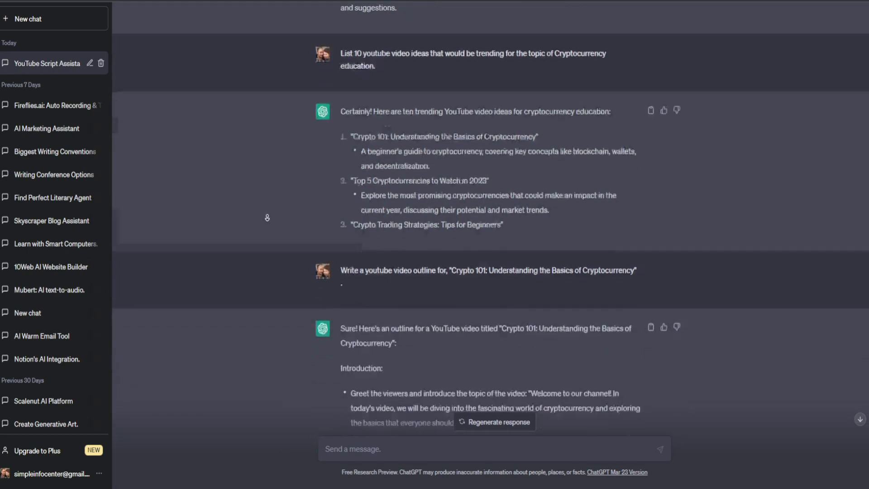
pyautogui.scroll(-2, 268, 215)
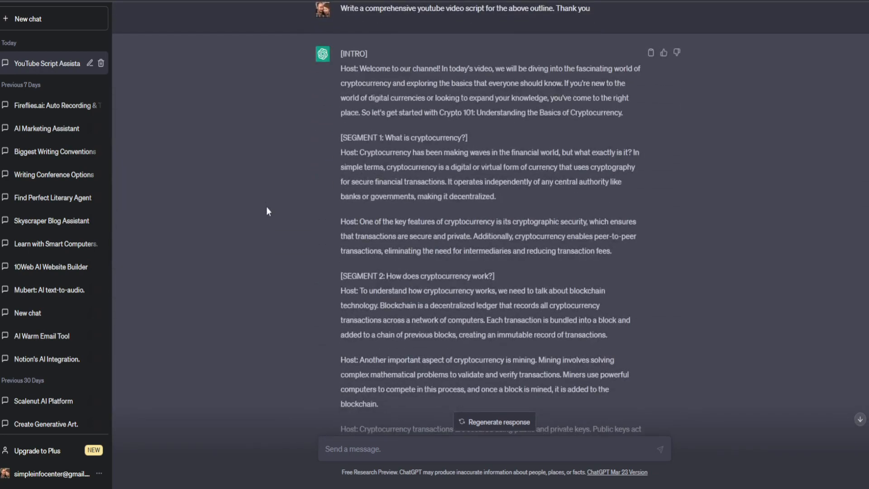
pyautogui.moveTo(341, 69); pyautogui.dragTo(365, 98)
pyautogui.click(247, 140)
pyautogui.middleClick(277, 180)
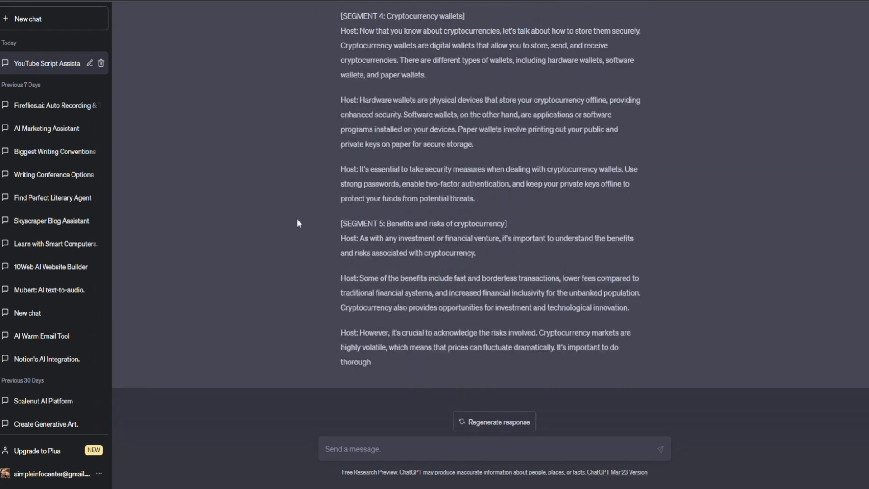
# - Copy the script from [INTRO] through its last complete paragraph and paste it into a new Script to Video project in Pictory
pyautogui.tripleClick(421, 347)
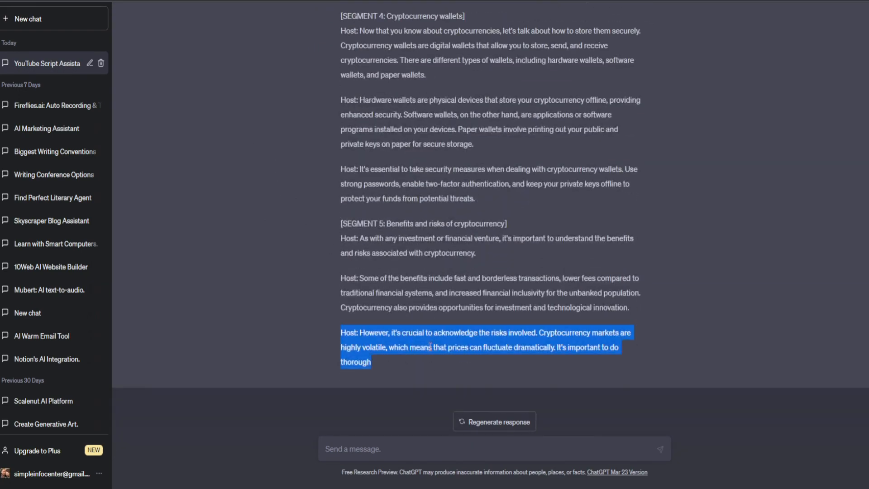
pyautogui.moveTo(635, 308); pyautogui.dragTo(338, 218)
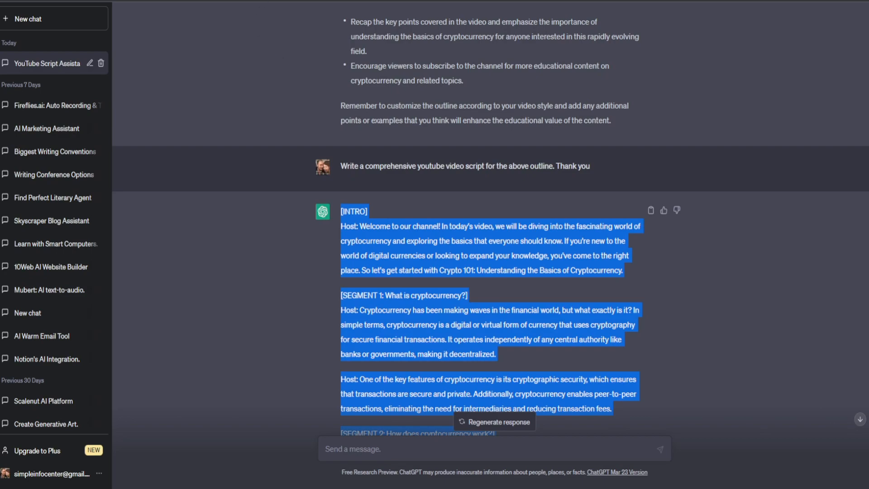
pyautogui.click(266, 1)
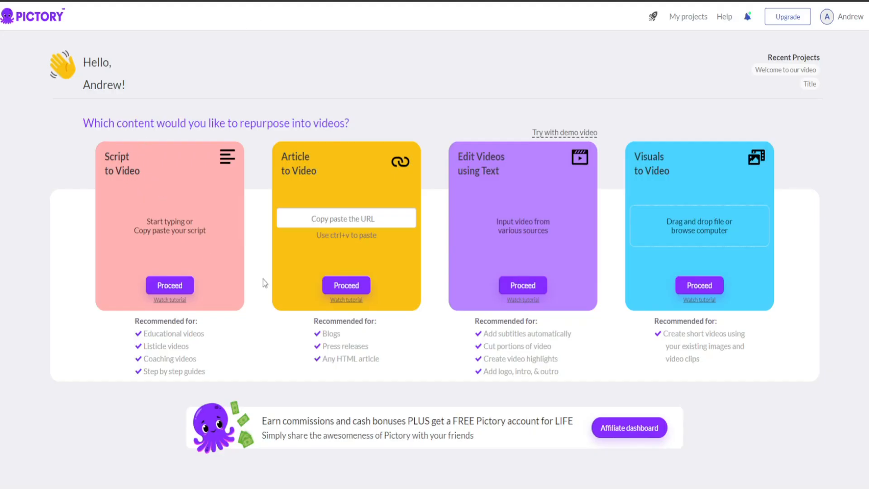
pyautogui.click(181, 285)
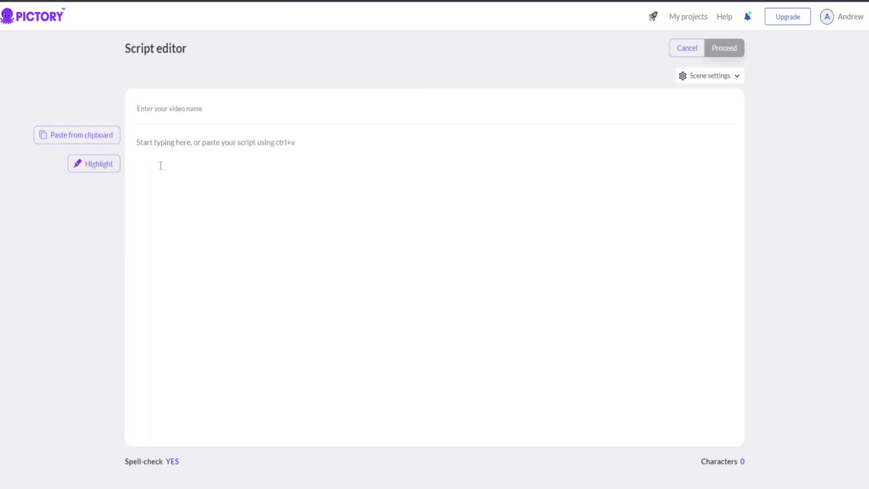
pyautogui.click(171, 149)
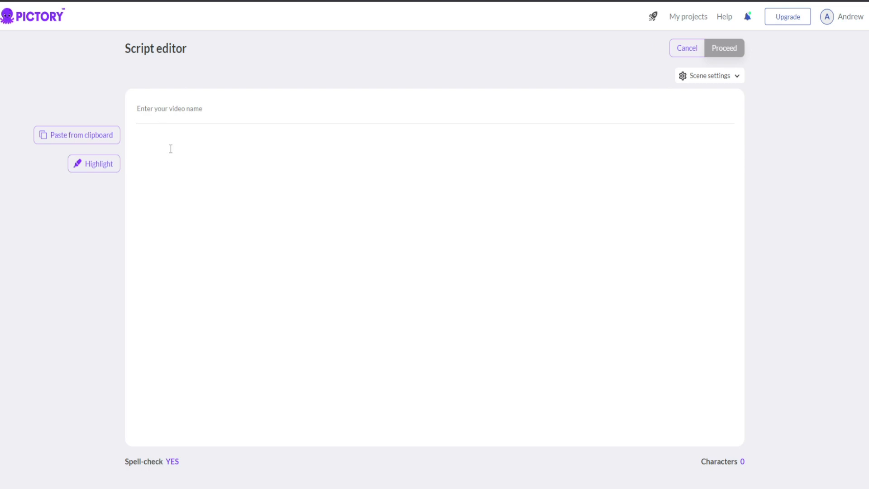
pyautogui.hotkey('ctrl', 'v')
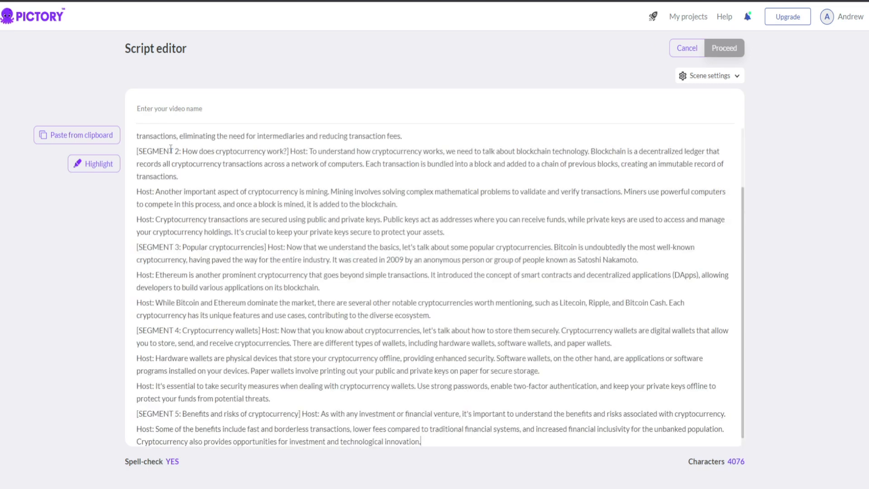
# - Name the video "Crypto 101: Understanding the Basics of Cryptocurrency", taking the title from the ChatGPT conversation, and proceed to the template choice
pyautogui.click(170, 108)
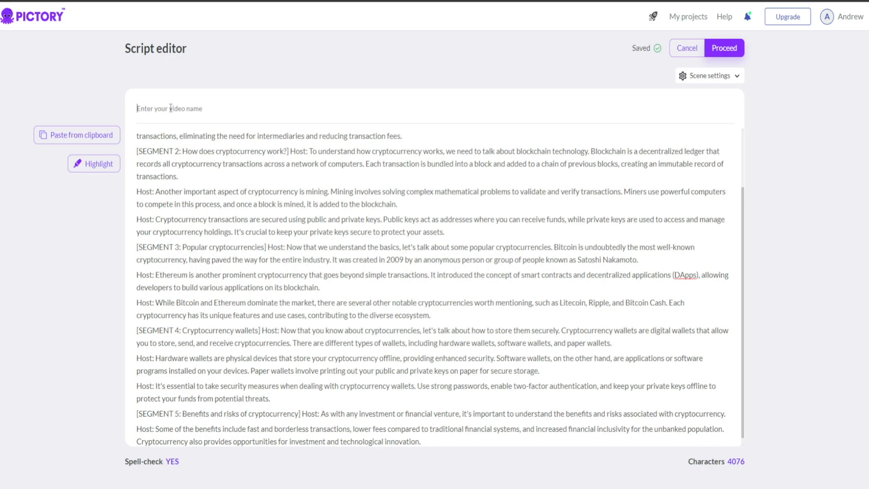
pyautogui.click(240, 1)
pyautogui.click(275, 195)
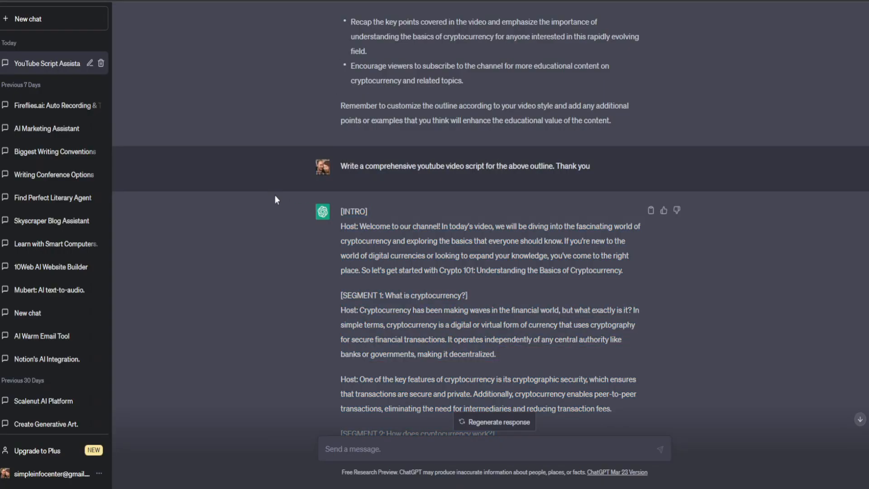
pyautogui.middleClick(276, 195)
pyautogui.scroll(8, 275, 167)
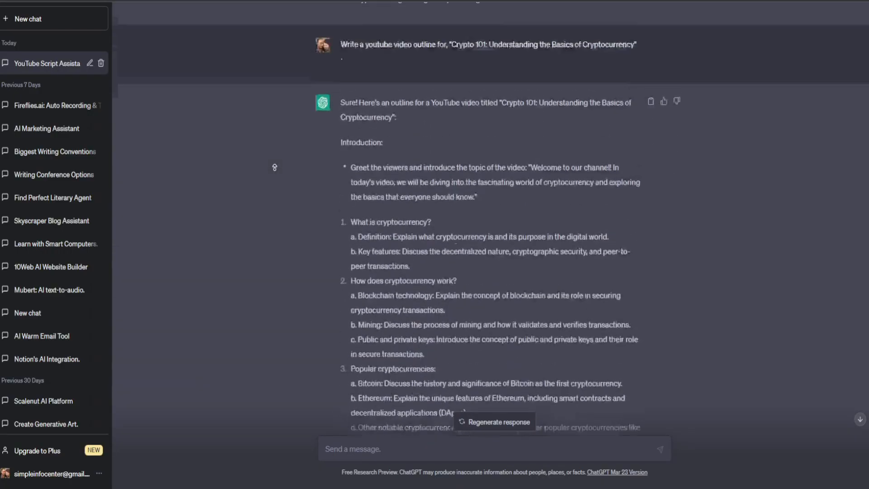
pyautogui.scroll(-10, 279, 203)
pyautogui.scroll(15, 283, 166)
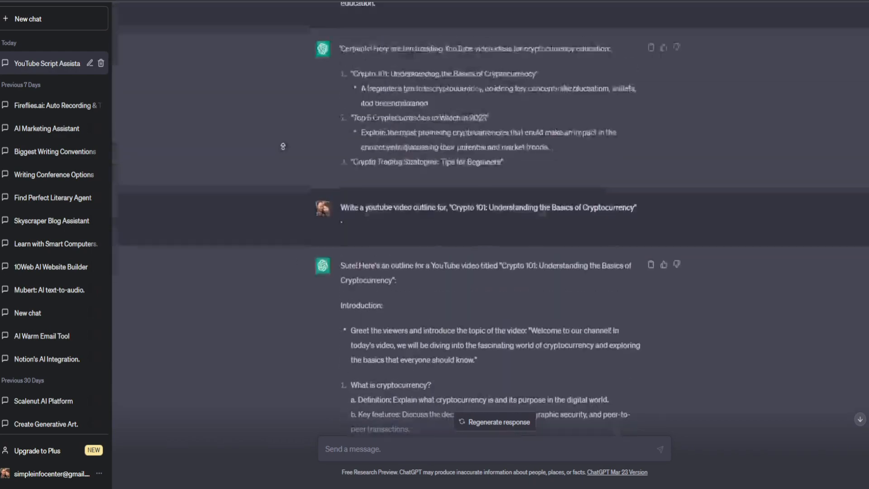
pyautogui.moveTo(452, 351); pyautogui.dragTo(633, 352)
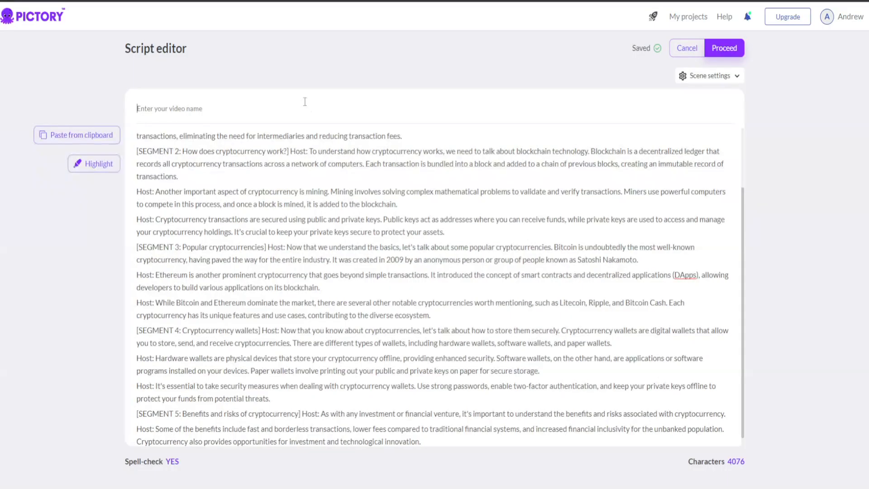
pyautogui.write('Crypto 101: Understanding the Basics of Cryptocurrency')
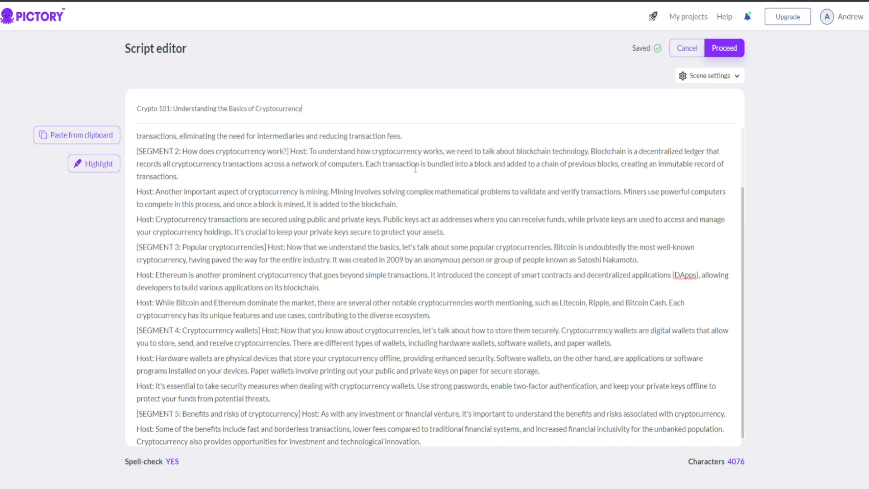
pyautogui.click(725, 48)
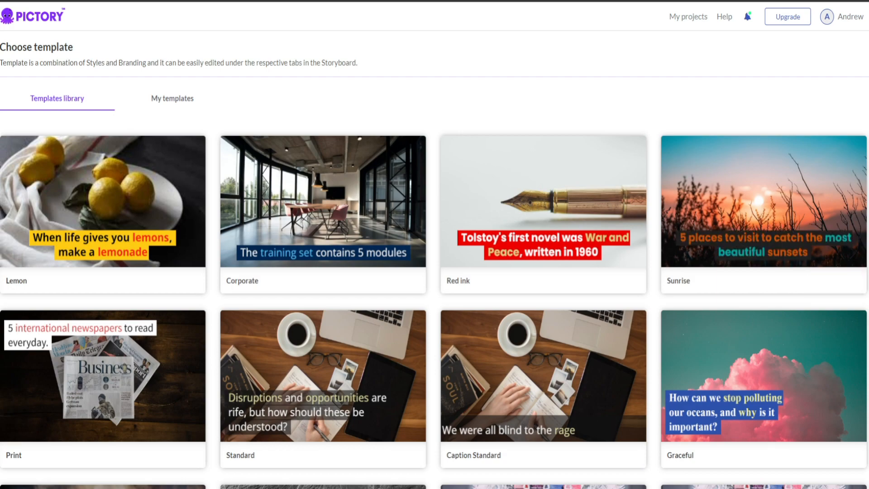
# - Choose the Elegant template in 16:9 aspect ratio, create the storyboard and dismiss the promotional offer
pyautogui.scroll(-15, 435, 303)
pyautogui.scroll(-5, 434, 304)
pyautogui.scroll(2, 435, 303)
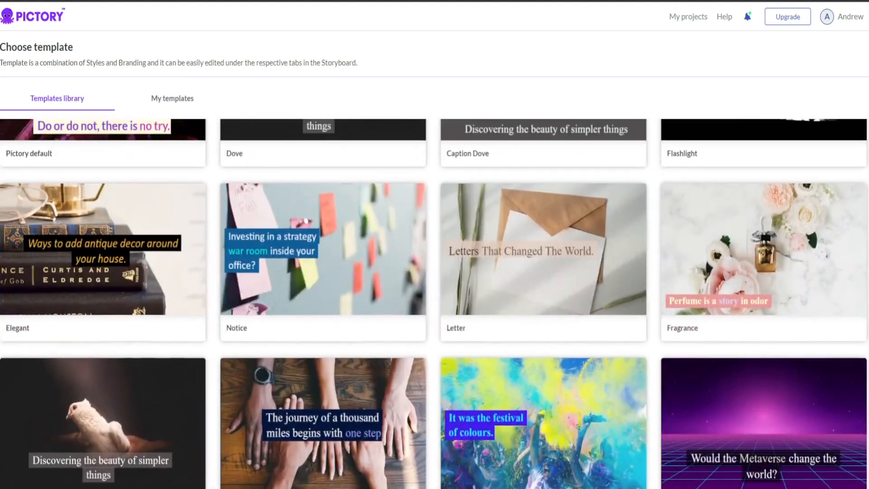
pyautogui.scroll(1, 80, 266)
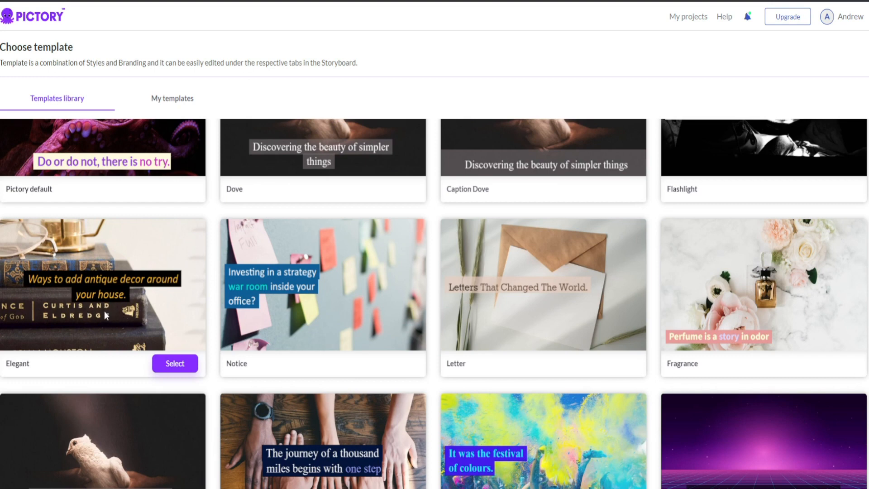
pyautogui.click(171, 366)
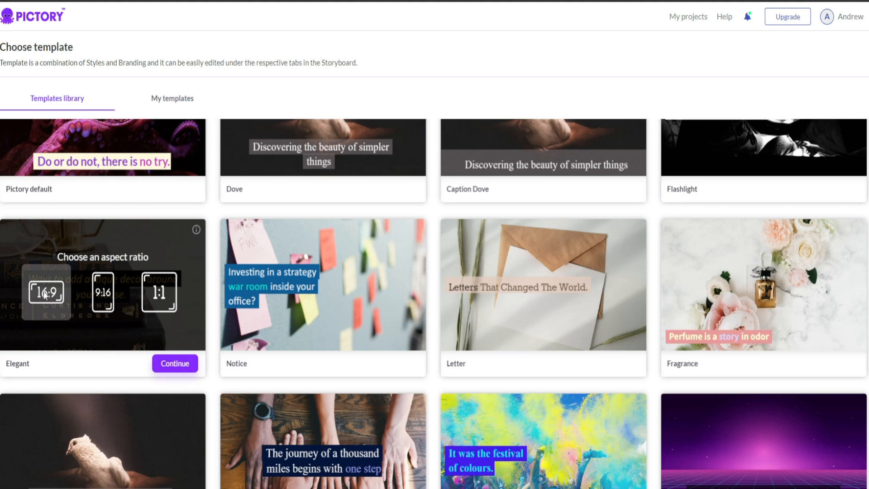
pyautogui.click(175, 363)
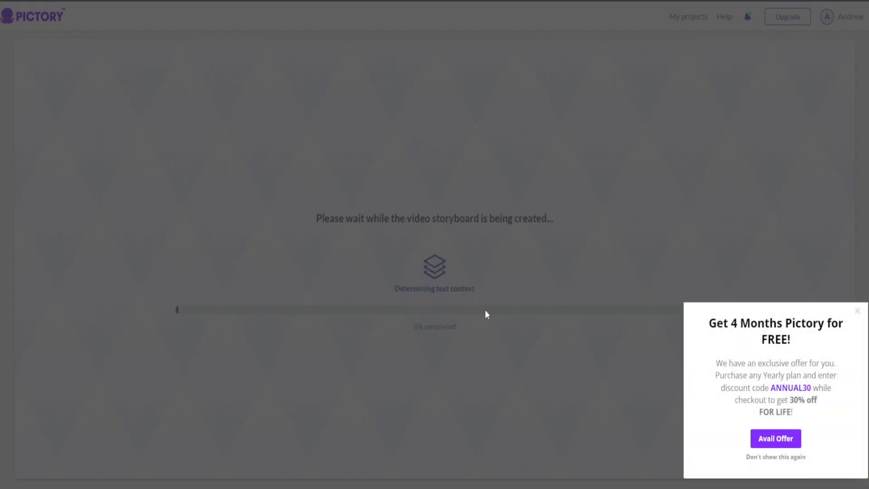
pyautogui.click(857, 312)
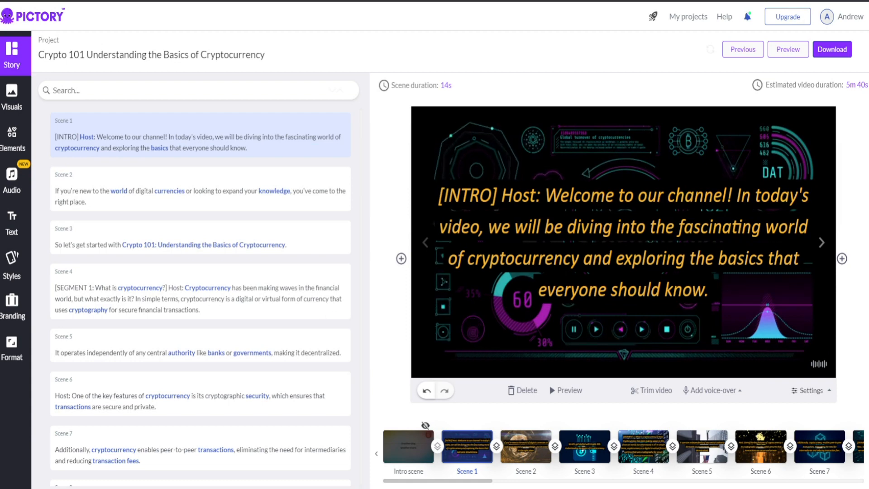
# - Look through the storyboard's scene timeline, the library visuals and the sticker elements
pyautogui.moveTo(481, 483); pyautogui.dragTo(806, 487)
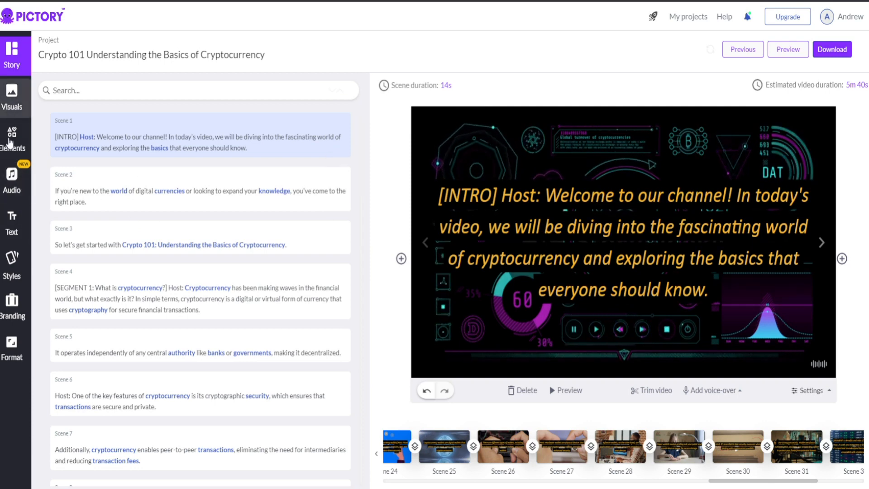
pyautogui.click(14, 103)
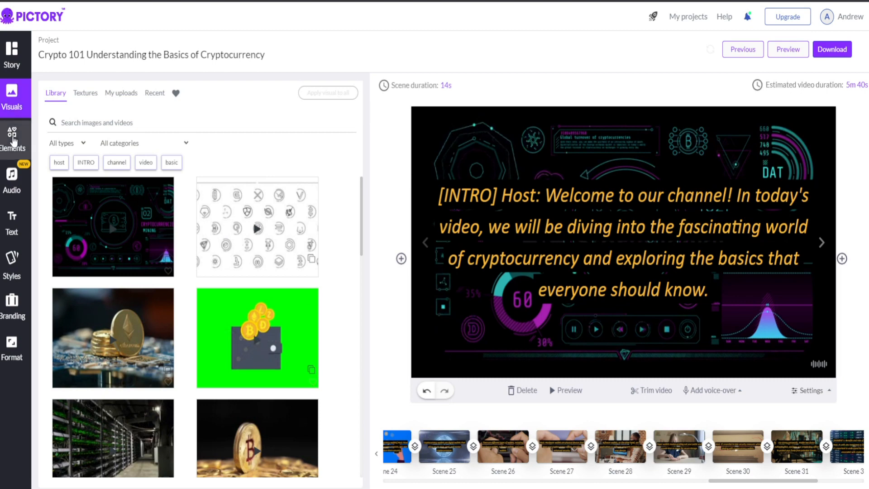
pyautogui.click(14, 142)
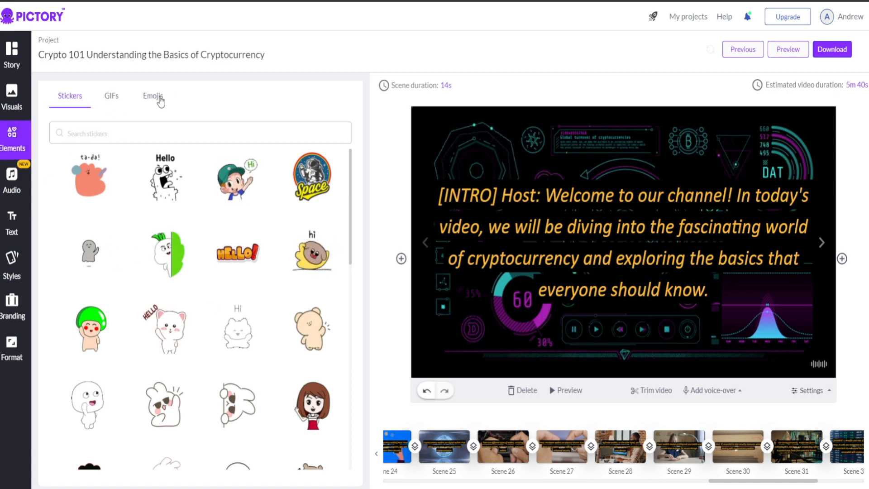
# - Look through the voice-over tracks and apply the female voice Joanna to the video
pyautogui.click(10, 190)
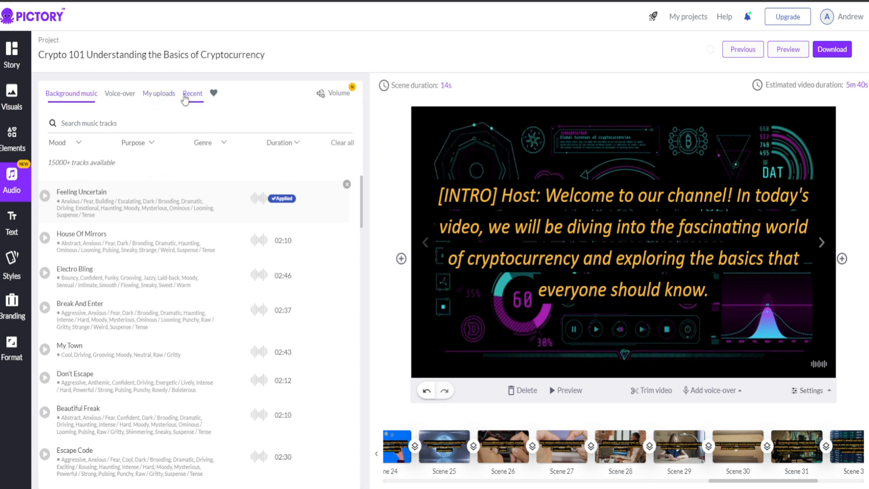
pyautogui.click(120, 100)
pyautogui.moveTo(358, 179); pyautogui.dragTo(363, 396)
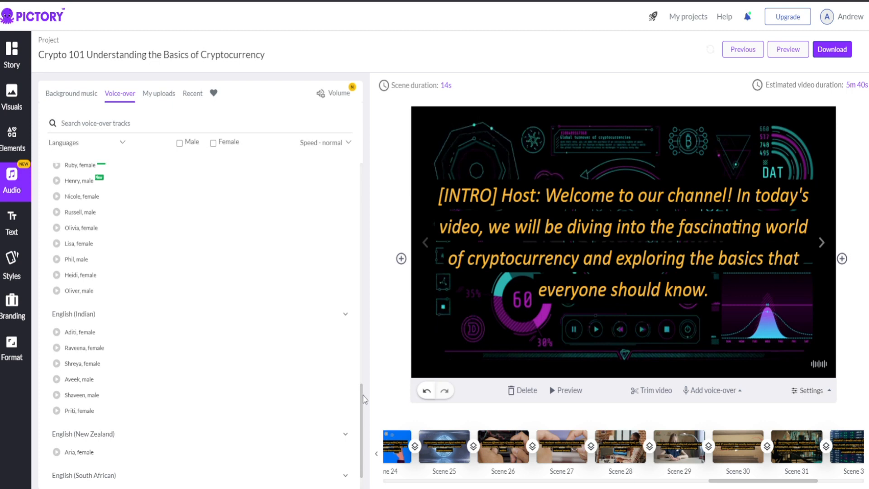
pyautogui.moveTo(363, 396); pyautogui.dragTo(245, 200)
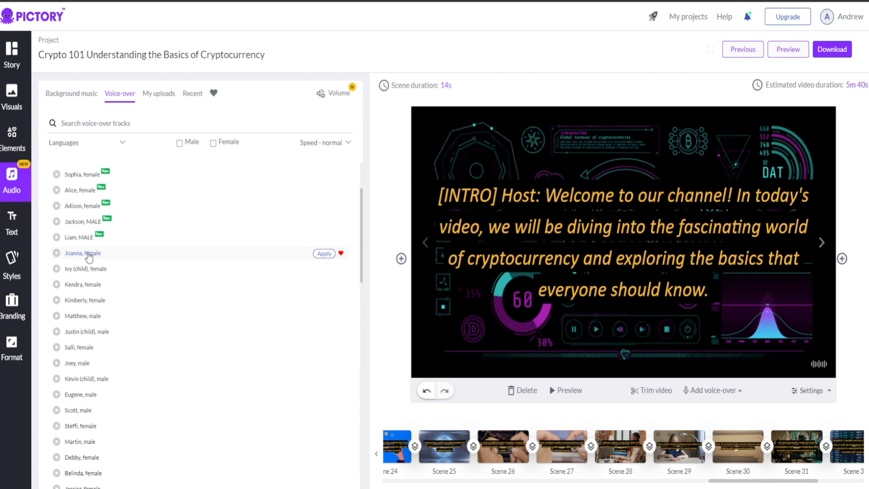
pyautogui.click(324, 256)
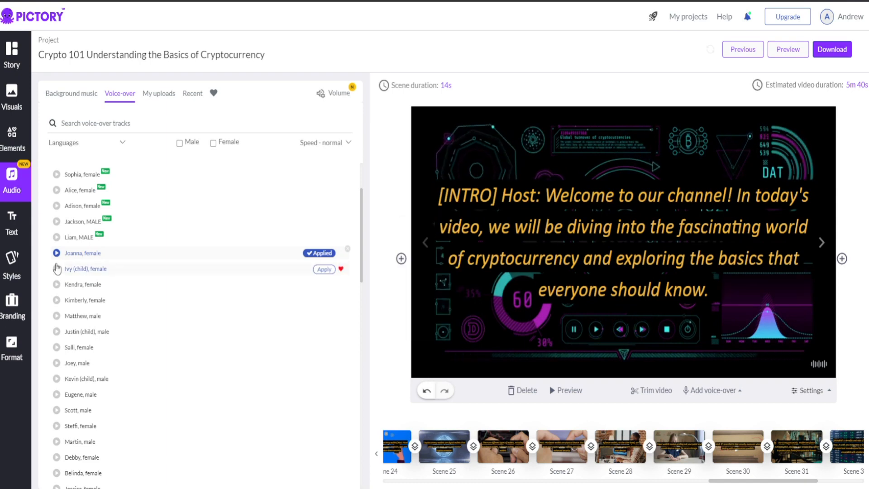
# - Examine the text options and highlight the "[INTRO] Host" label in Scene 1 and the "[SEGMENT 1: What is cryptocurrency?]" label in Scene 4
pyautogui.click(14, 225)
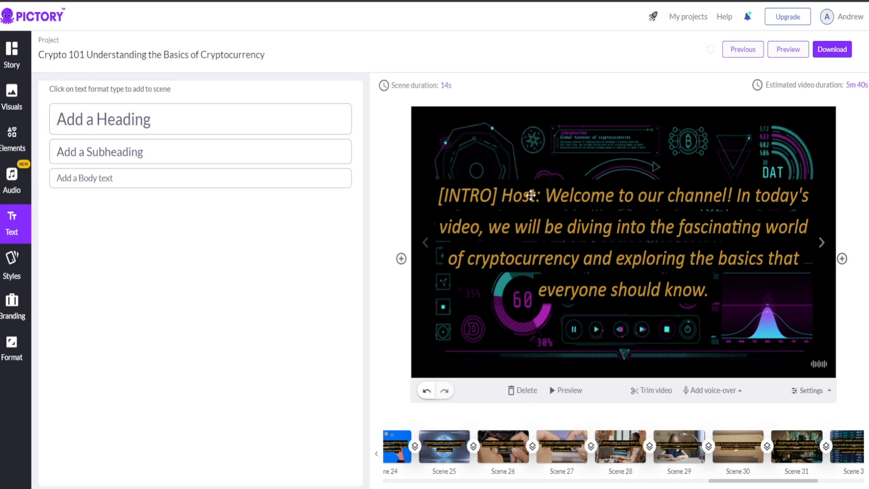
pyautogui.click(12, 54)
pyautogui.click(71, 136)
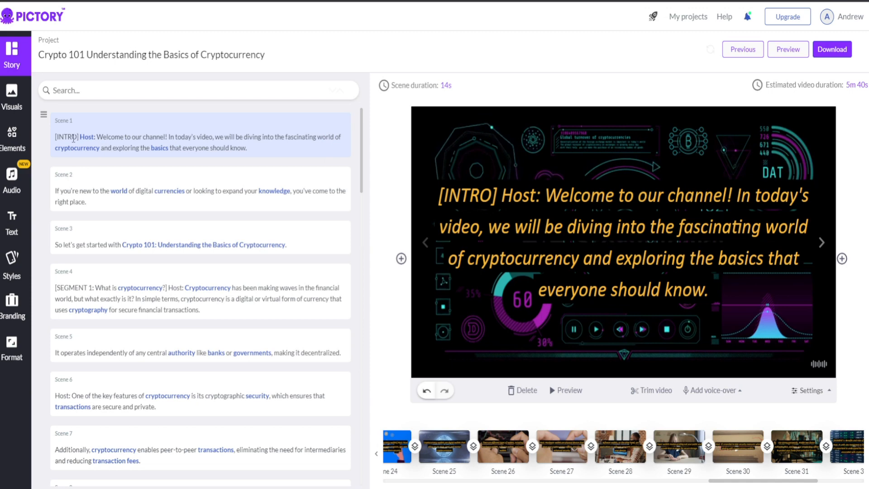
pyautogui.moveTo(95, 137); pyautogui.dragTo(55, 137)
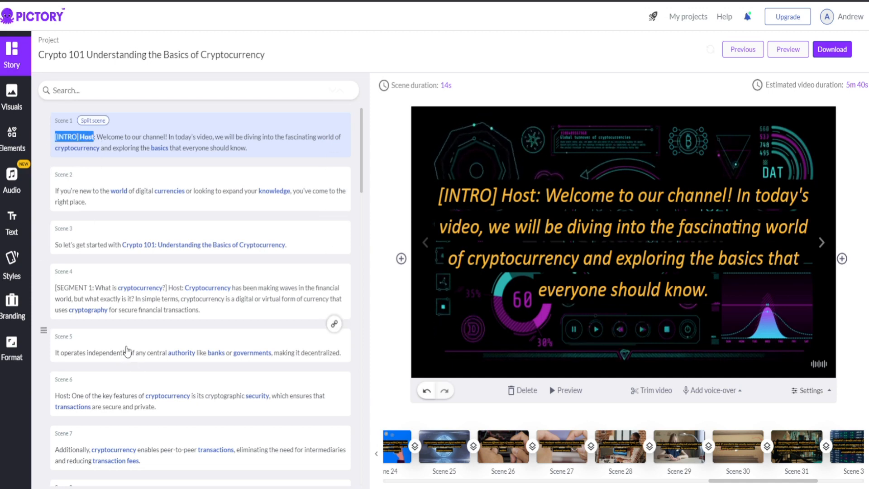
pyautogui.click(168, 287)
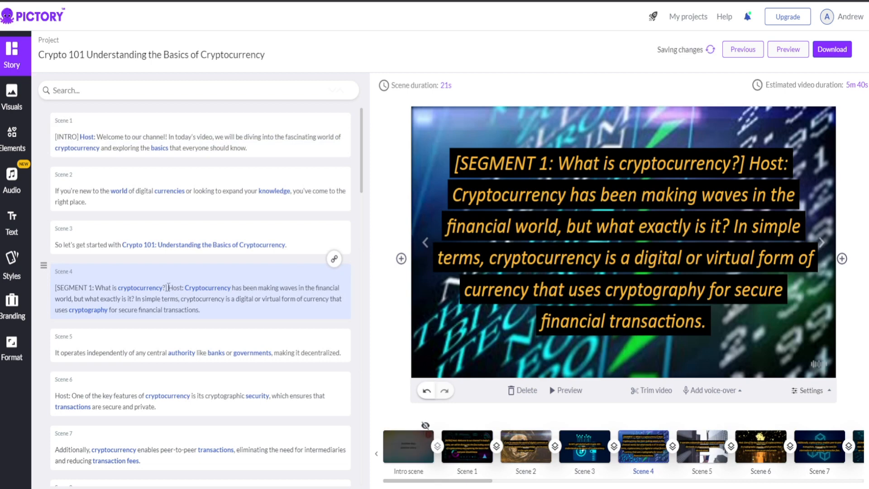
pyautogui.click(168, 287)
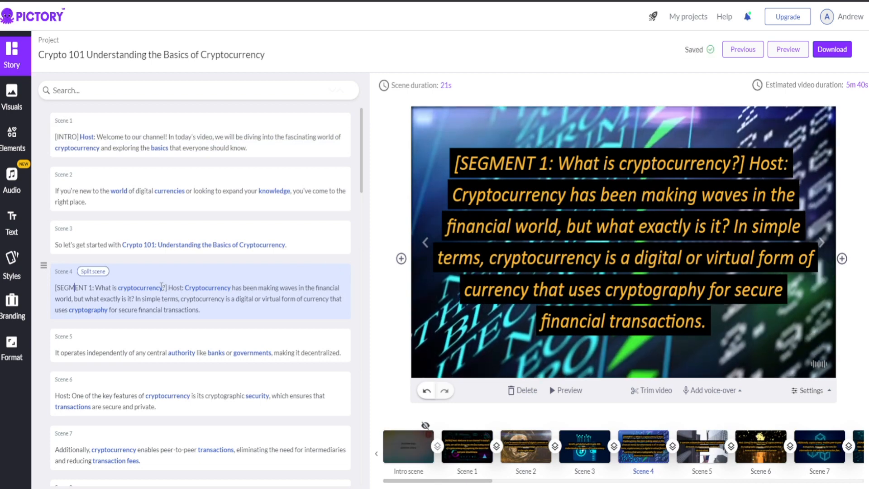
pyautogui.moveTo(168, 288); pyautogui.dragTo(55, 288)
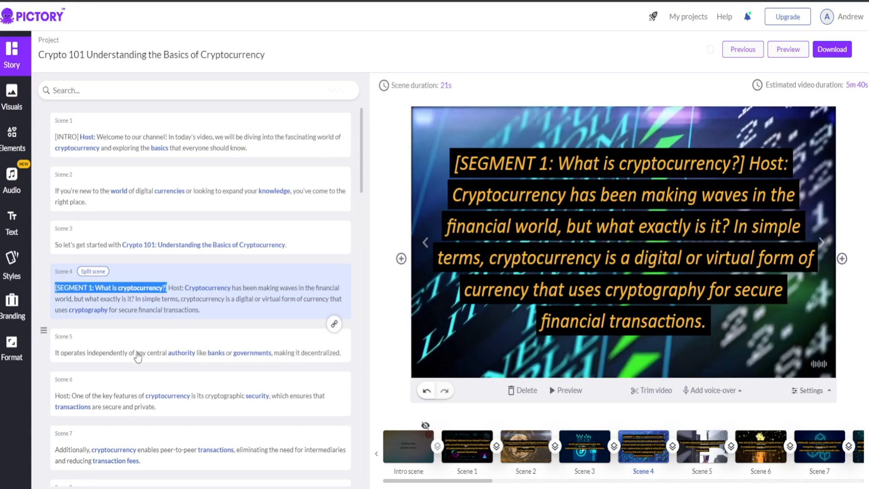
# - Examine the Elegant template styles, the default scene style options, the styles library and the saved personal styles
pyautogui.click(14, 267)
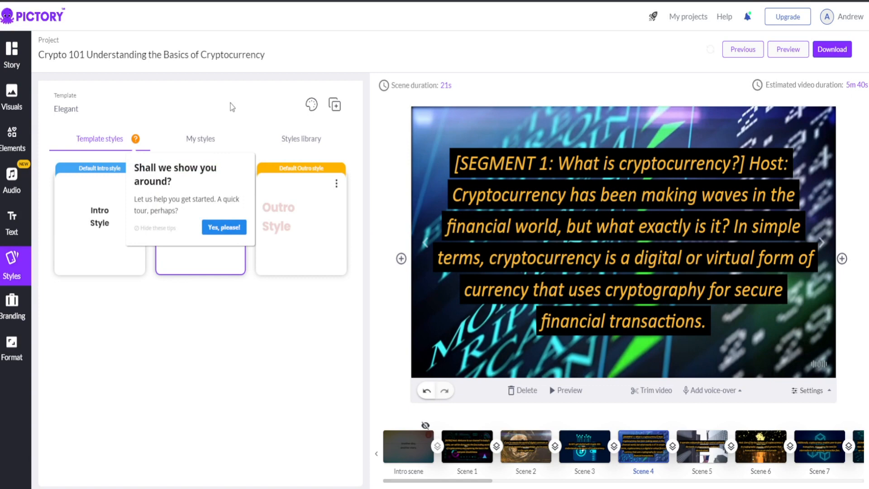
pyautogui.click(162, 227)
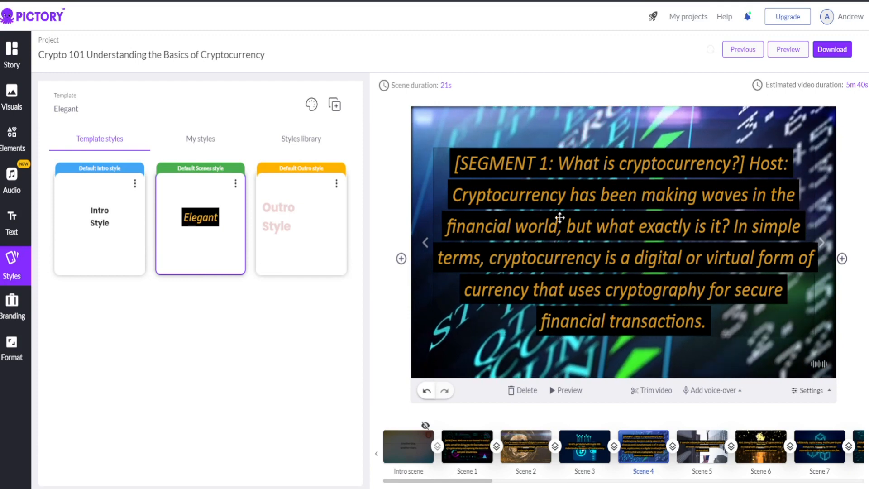
pyautogui.click(235, 183)
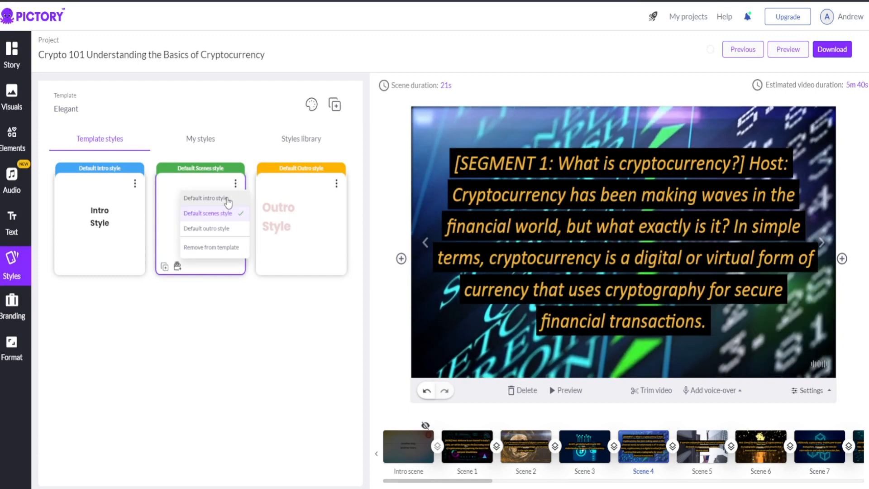
pyautogui.click(224, 229)
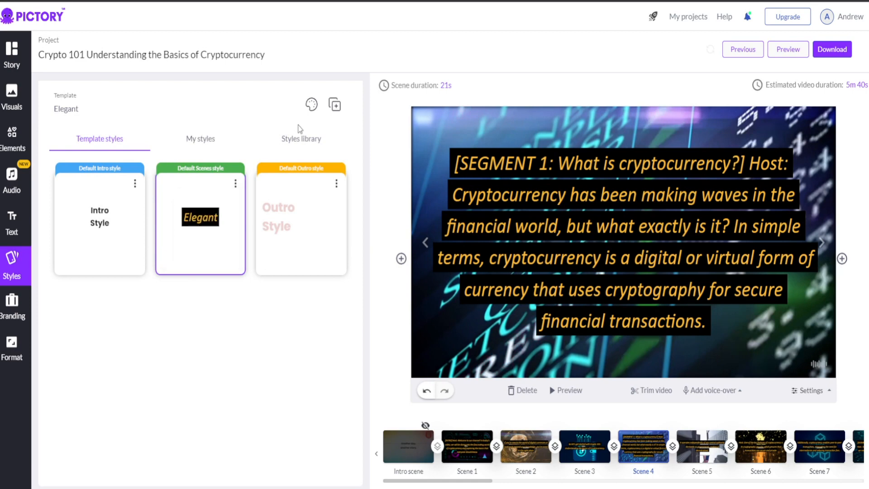
pyautogui.click(301, 139)
pyautogui.moveTo(352, 175); pyautogui.dragTo(347, 198)
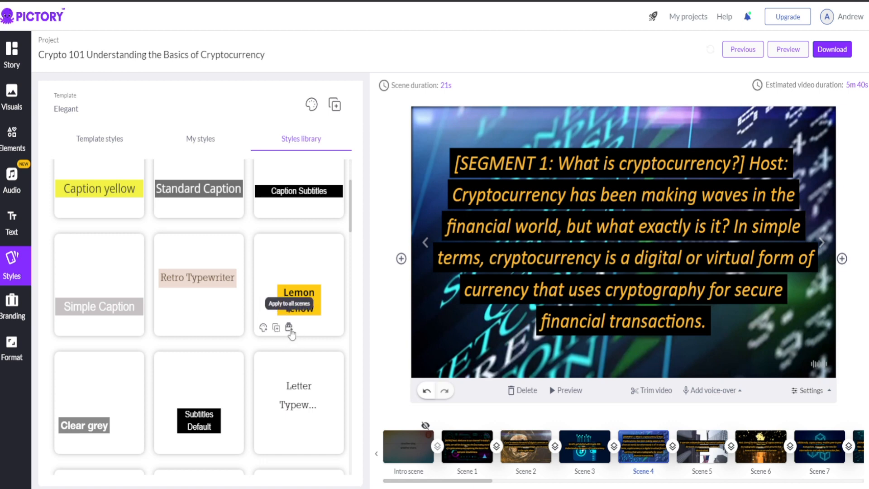
pyautogui.click(200, 138)
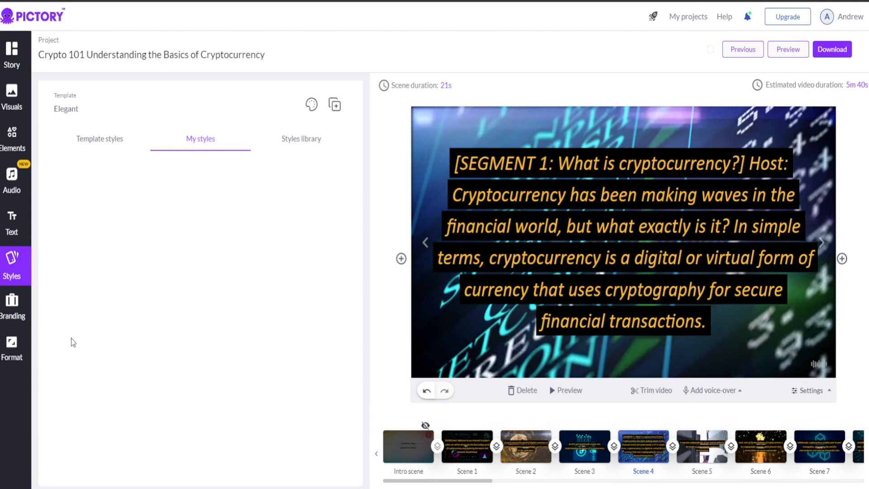
# - Examine the intro branding settings and the resolution and aspect ratio options, and recheck the applied voice-over
pyautogui.click(18, 306)
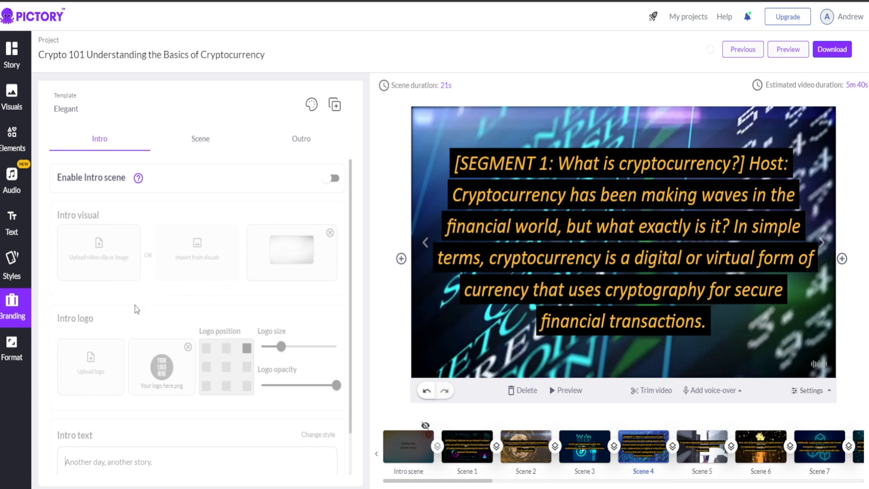
pyautogui.click(26, 355)
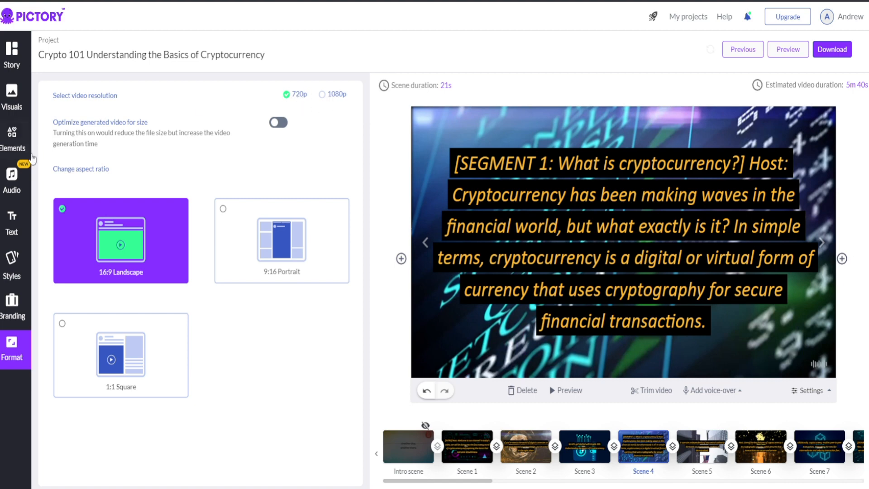
pyautogui.click(12, 178)
pyautogui.click(125, 101)
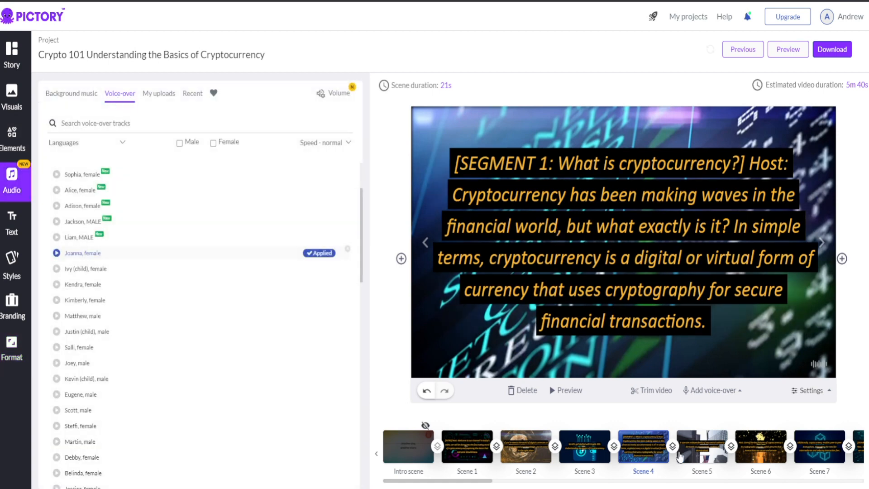
pyautogui.click(12, 96)
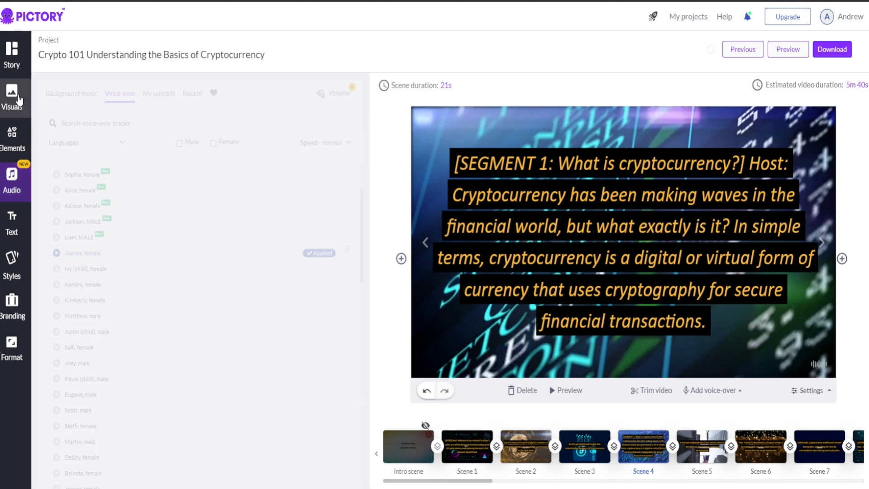
pyautogui.click(16, 148)
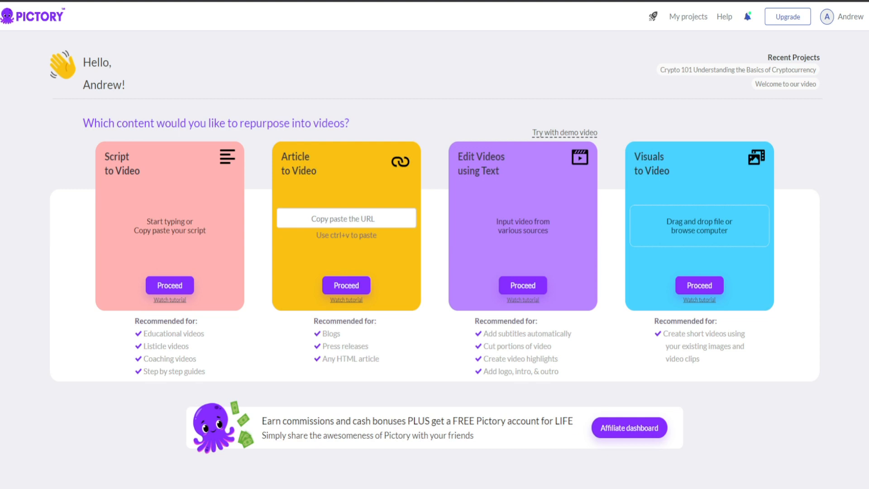
# - Switch to the MyKit website by entering "myaikit" in the browser and open its Tutorials & Blog section
pyautogui.click(355, 208)
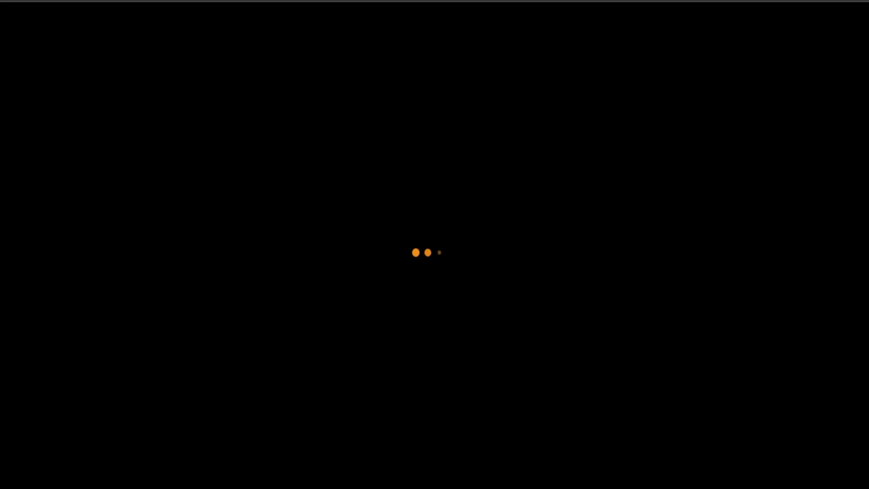
pyautogui.write('myaikit')
pyautogui.press('Return')
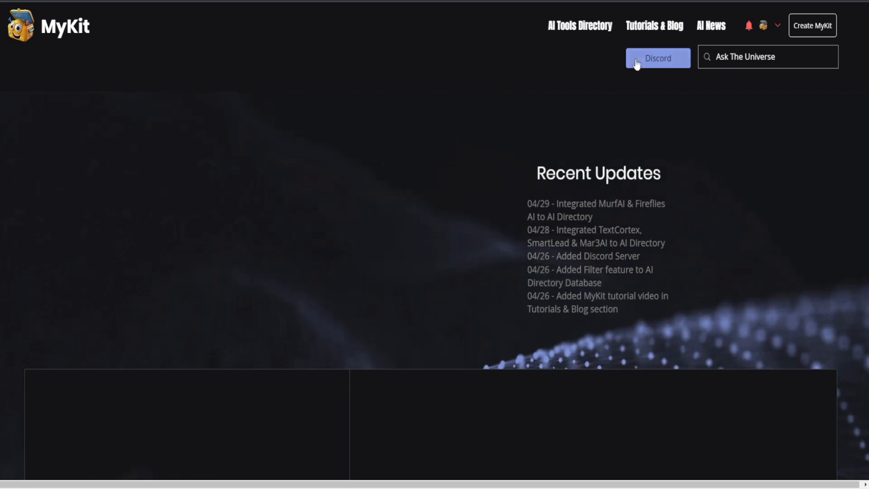
pyautogui.click(667, 28)
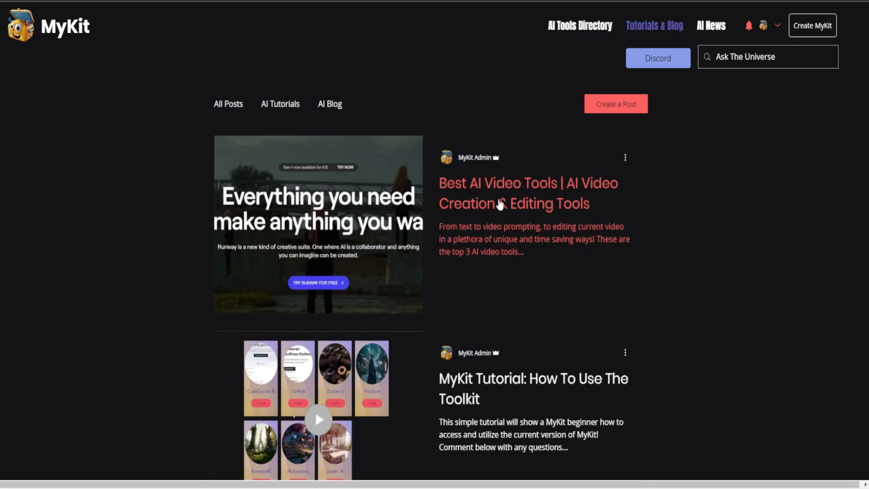
# - Copy the share link of the blog post "Best AI Video Tools | AI Video Creation & Editing Tools"
pyautogui.click(626, 160)
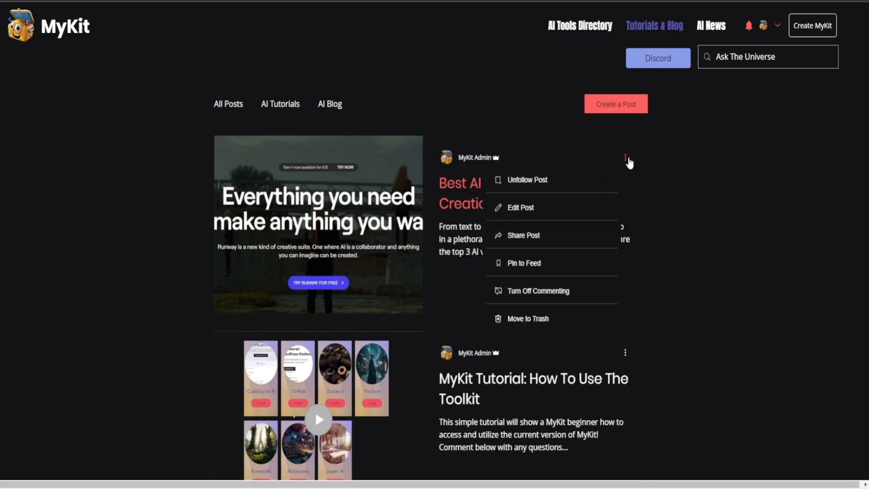
pyautogui.click(525, 236)
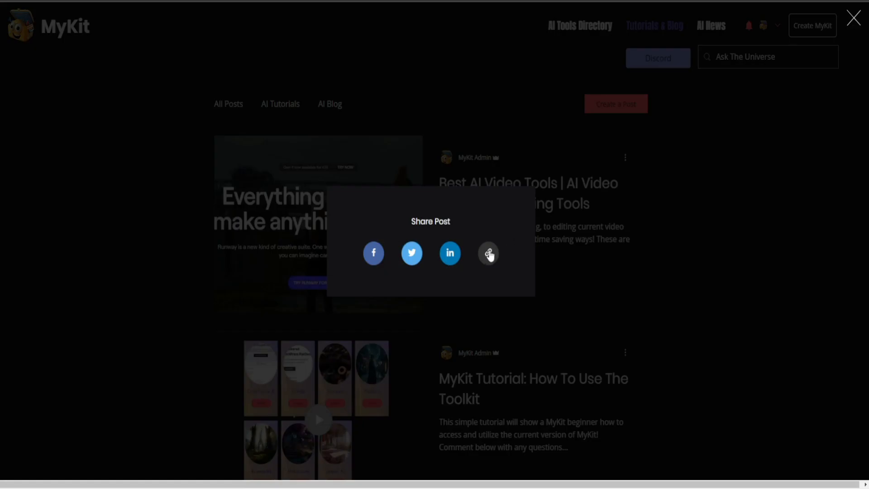
pyautogui.click(489, 253)
pyautogui.click(488, 273)
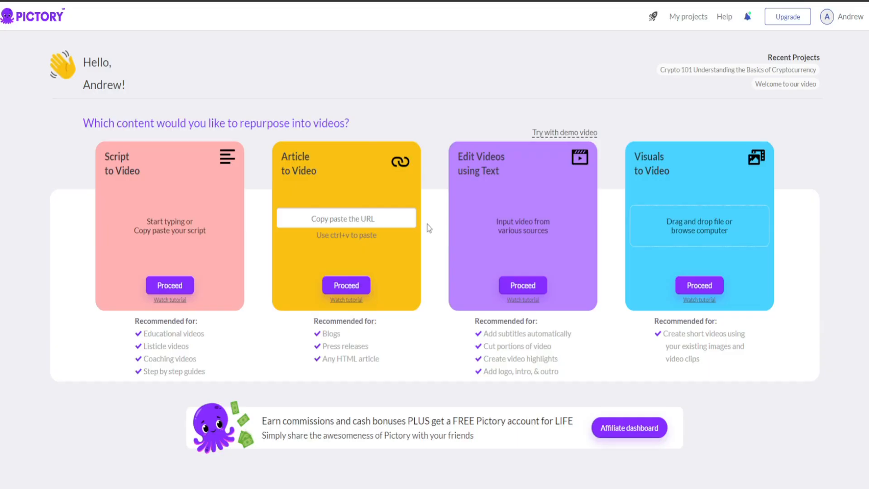
# - Paste the copied blog post link into Article to Video and proceed to generate its summary
pyautogui.click(363, 217)
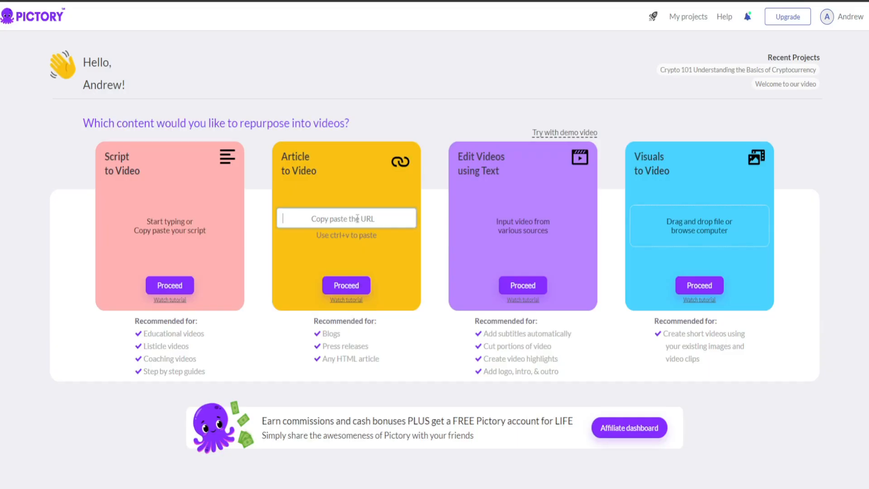
pyautogui.rightClick(362, 217)
pyautogui.click(386, 247)
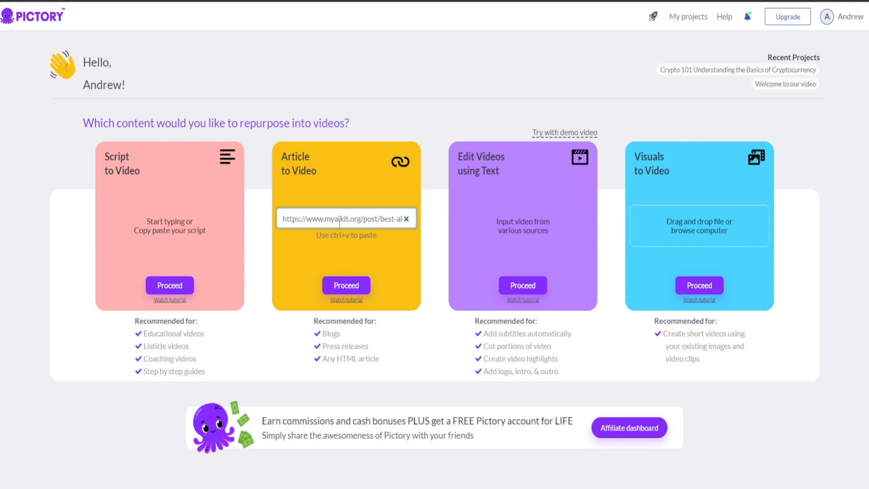
pyautogui.click(351, 286)
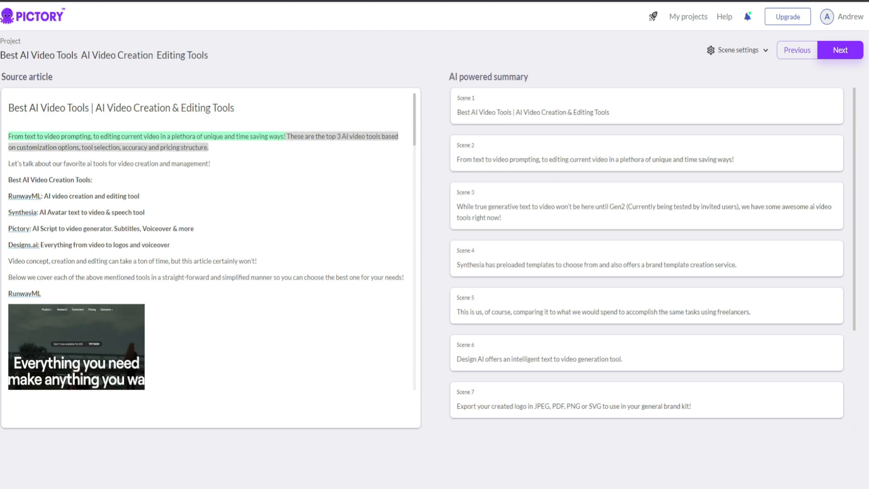
# - Examine the source article's highlighted sentences and the scenes of the AI powered summary
pyautogui.scroll(-5, 416, 135)
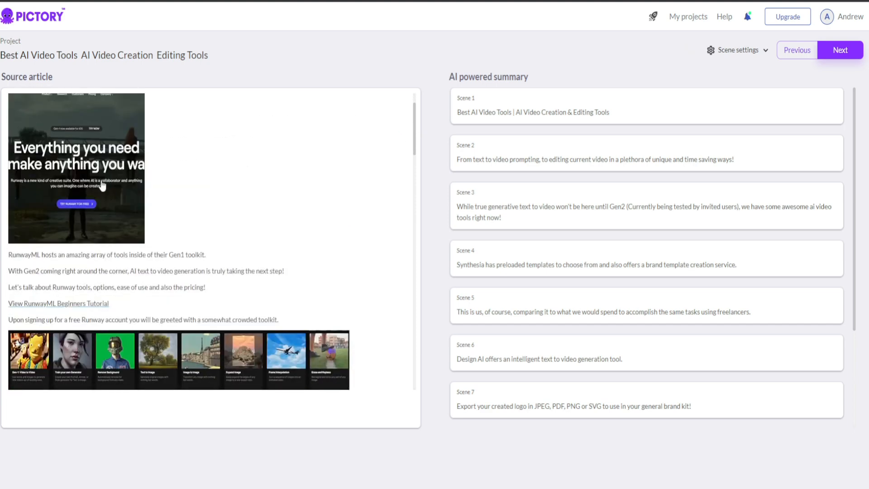
pyautogui.scroll(-5, 416, 143)
pyautogui.scroll(-5, 415, 146)
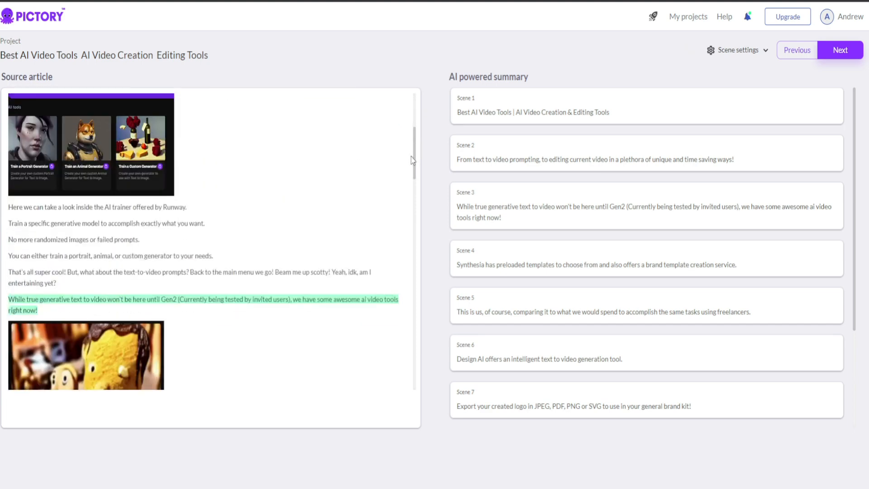
pyautogui.scroll(-10, 410, 172)
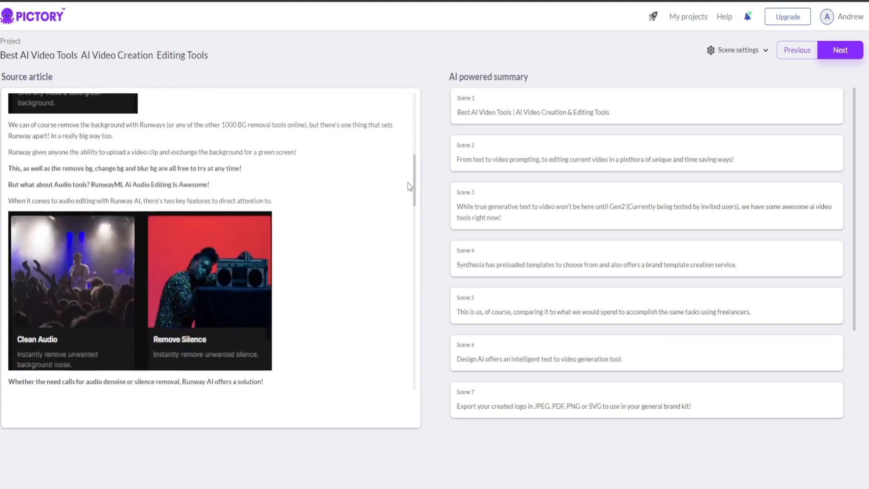
pyautogui.scroll(-15, 409, 197)
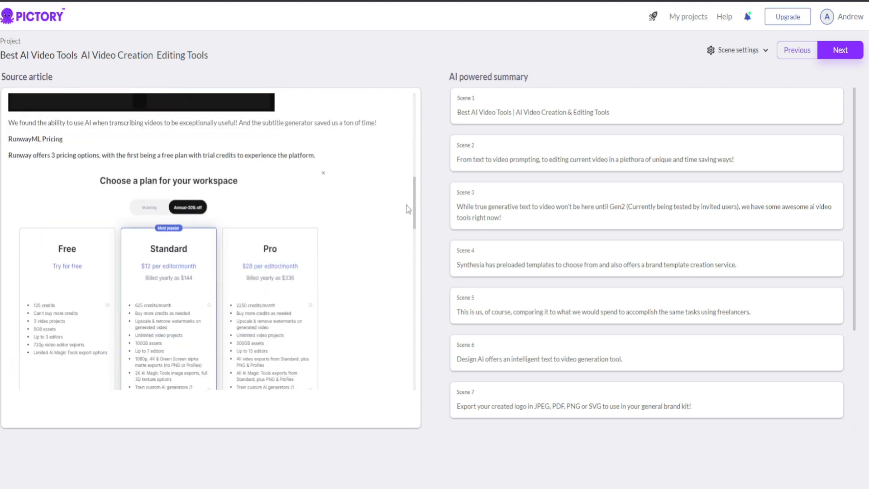
pyautogui.scroll(-10, 405, 232)
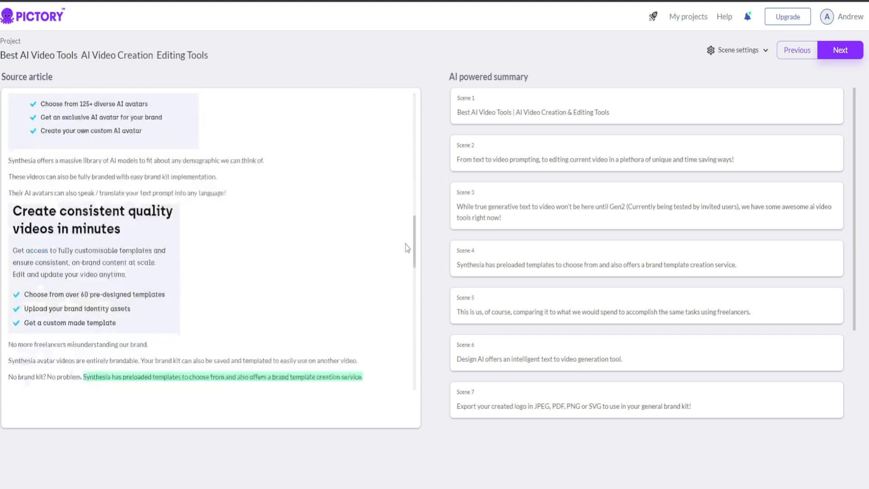
pyautogui.moveTo(414, 244); pyautogui.dragTo(409, 113)
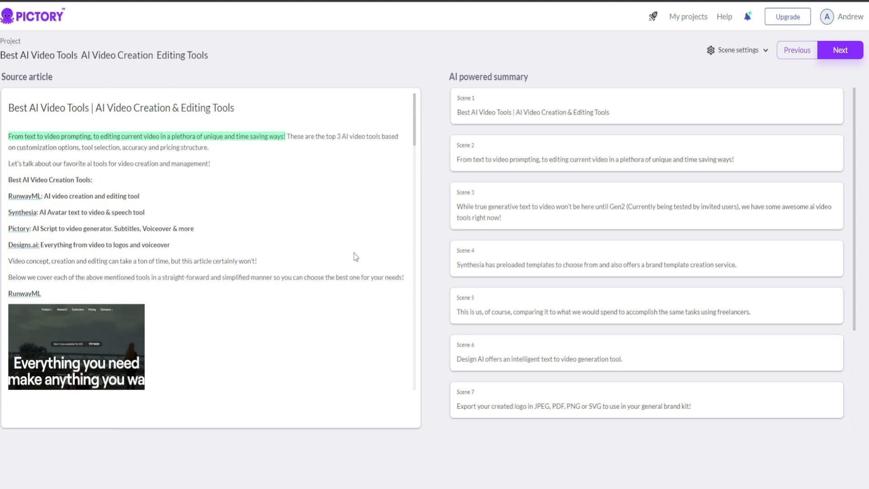
pyautogui.moveTo(854, 95)
pyautogui.mouseDown()
pyautogui.moveTo(854, 168)
pyautogui.moveTo(843, 96)
pyautogui.mouseUp()
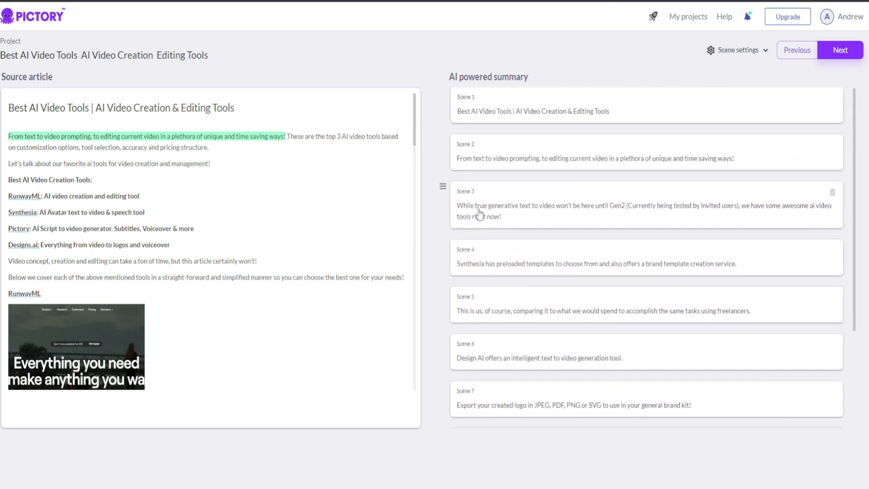
# - Accept the summary scenes, create the storyboard with the Corporate template in 16:9, and dismiss the promotional offer
pyautogui.click(843, 54)
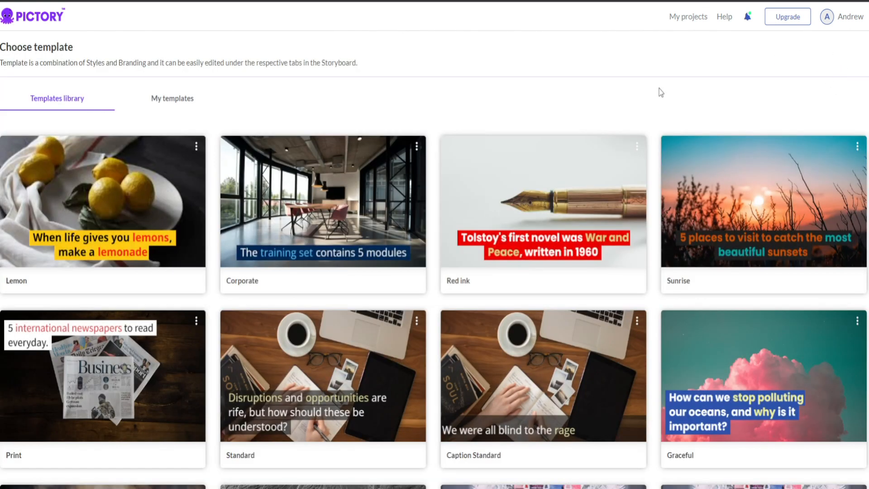
pyautogui.moveTo(308, 182)
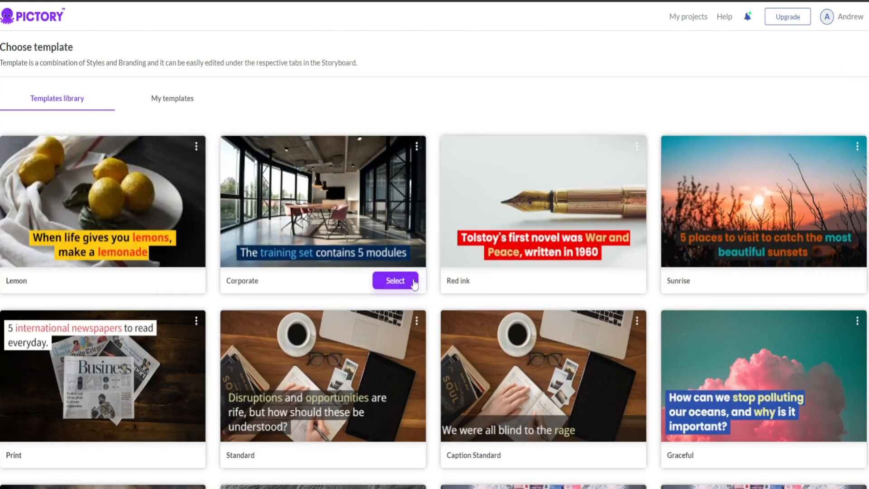
pyautogui.click(395, 281)
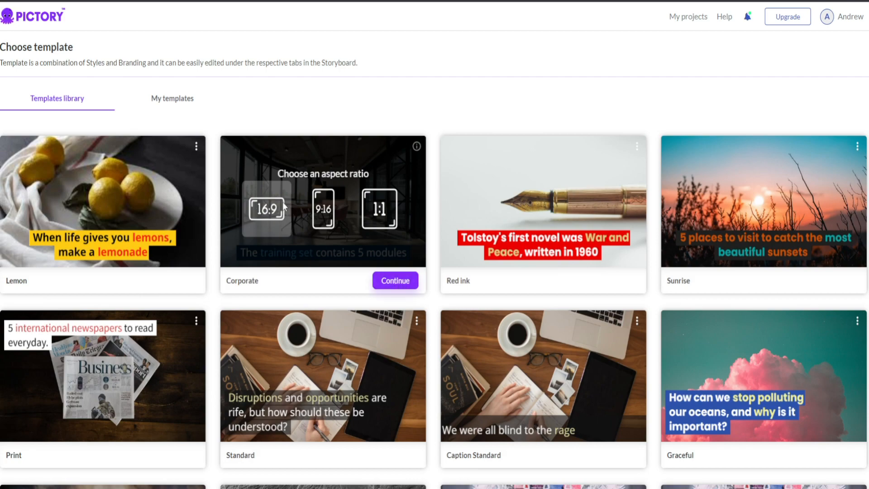
pyautogui.click(393, 280)
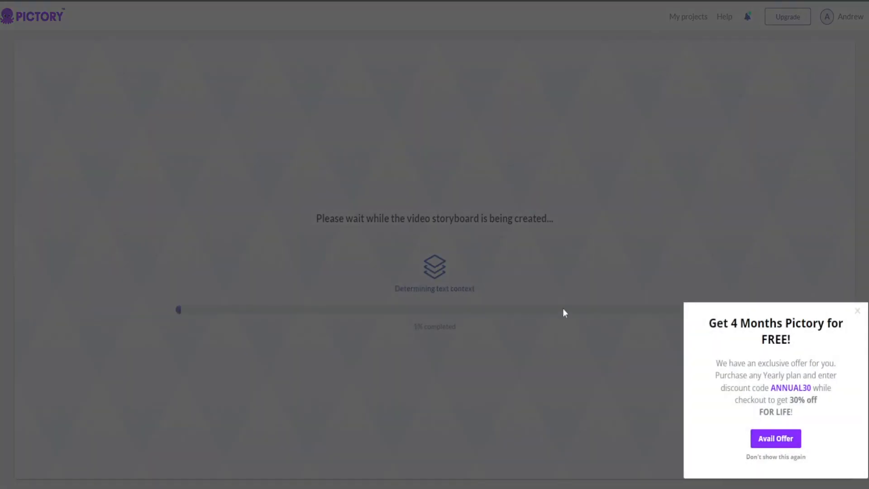
pyautogui.click(856, 311)
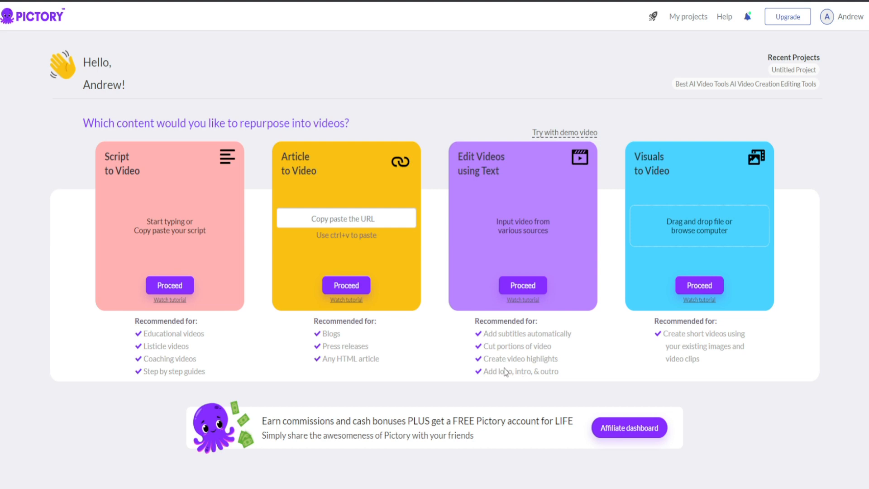
# - Open the demo video in Edit Videos using Text and look through its transcription
pyautogui.click(525, 286)
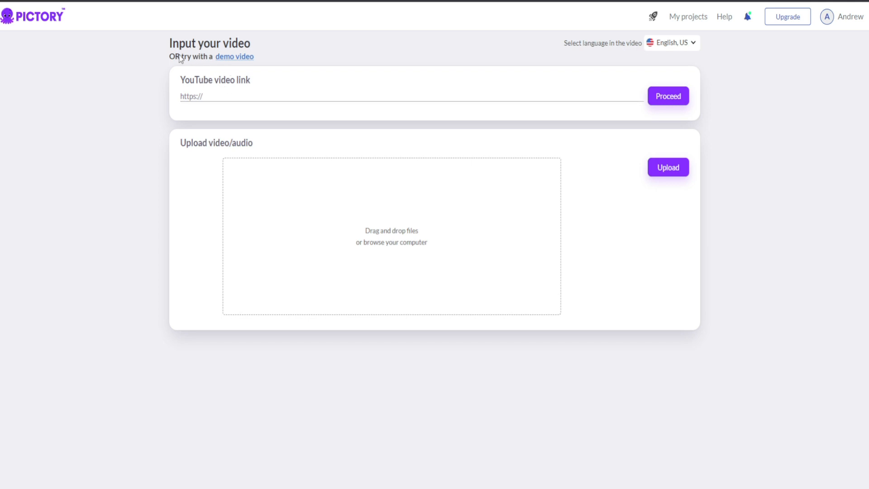
pyautogui.click(247, 58)
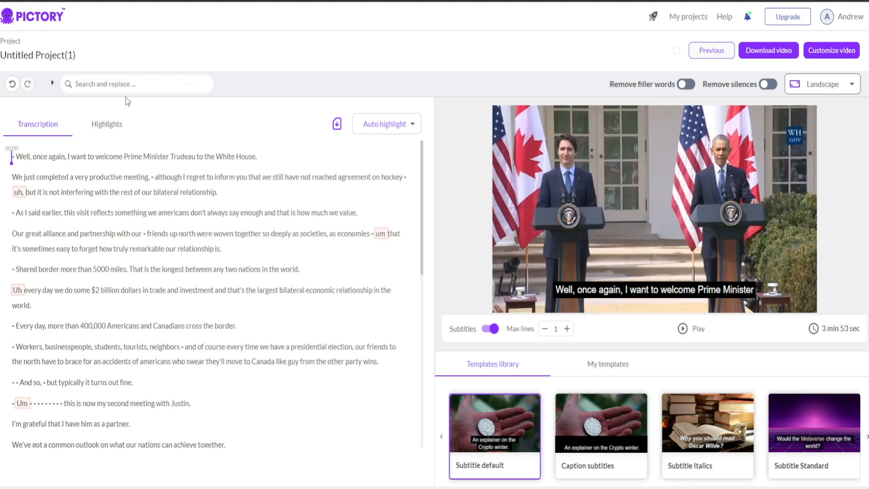
pyautogui.scroll(-3, 416, 231)
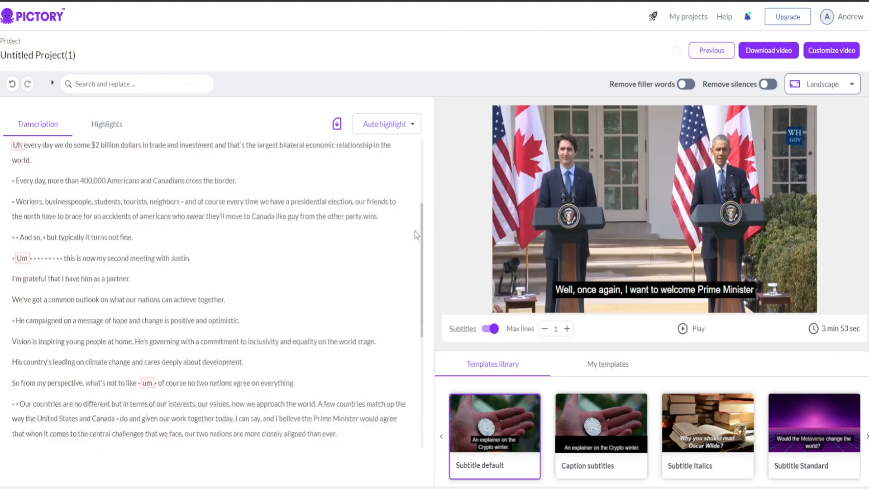
pyautogui.scroll(3, 412, 210)
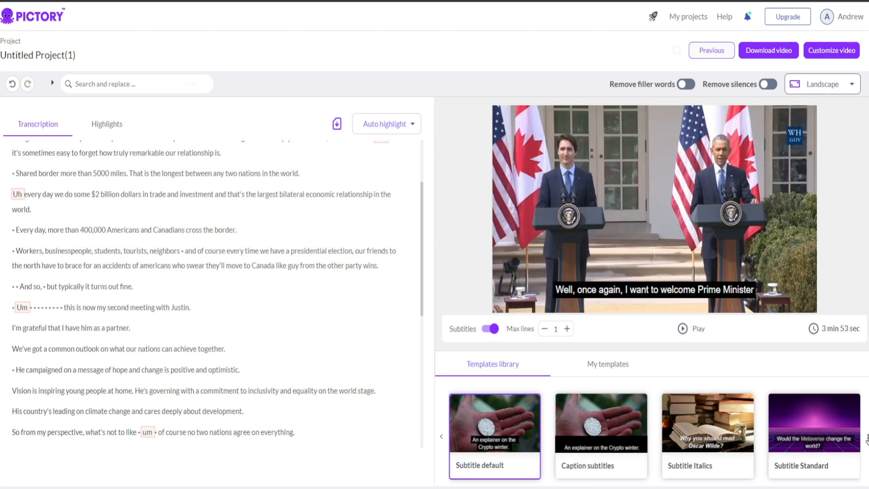
# - Examine the subtitle templates library, the saved personal templates and the video orientation options
pyautogui.click(867, 437)
pyautogui.click(867, 437)
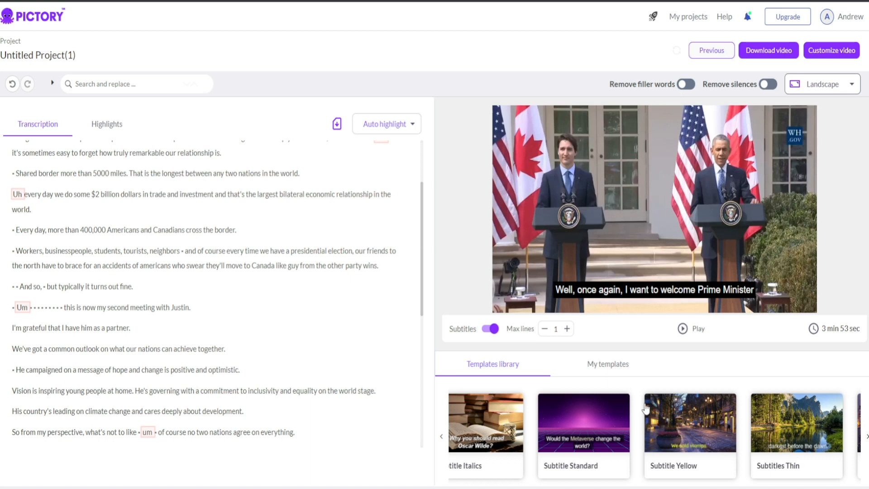
pyautogui.click(613, 371)
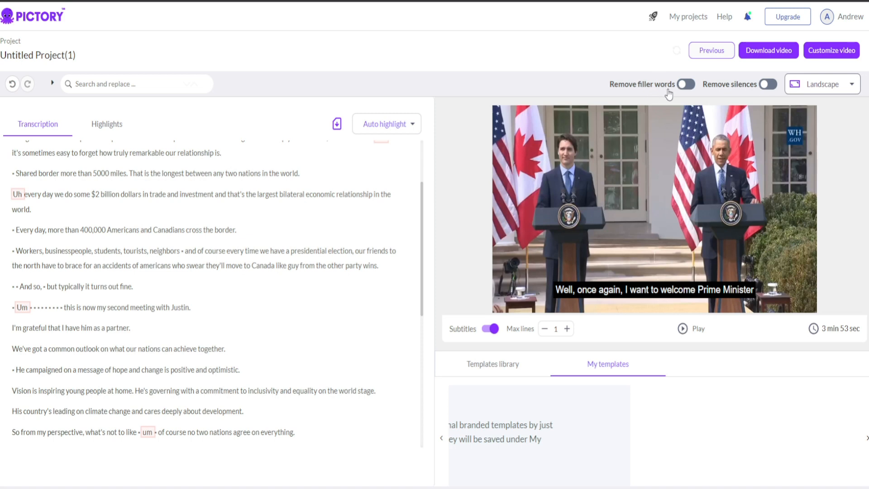
pyautogui.click(837, 85)
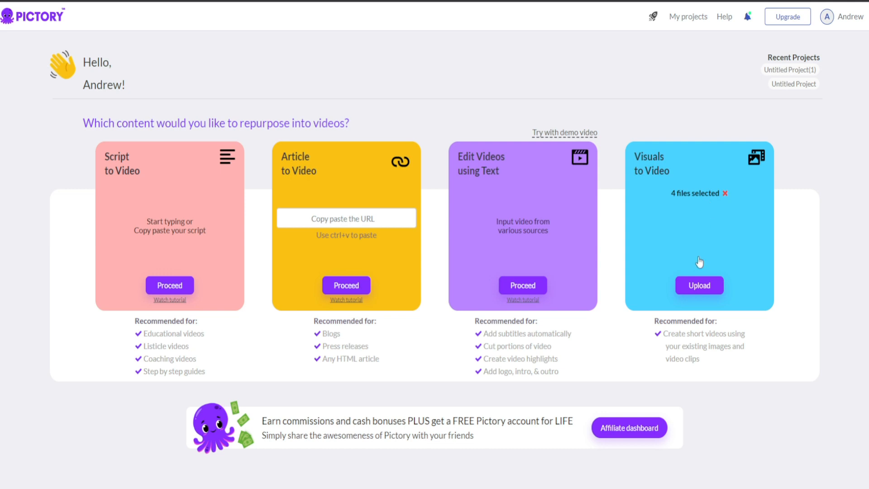
# - Upload the four selected files to Visuals to Video, create the storyboard with the Lemon template in 9:16, and dismiss the promotional offer
pyautogui.click(700, 286)
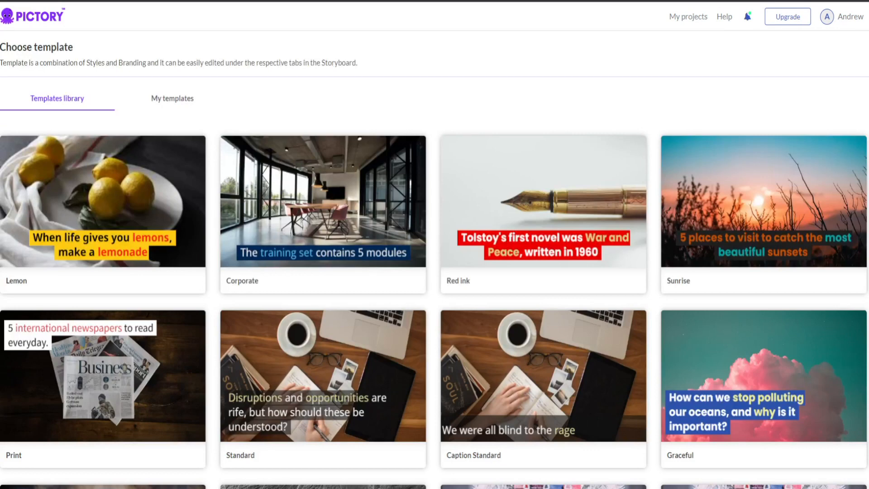
pyautogui.moveTo(323, 213)
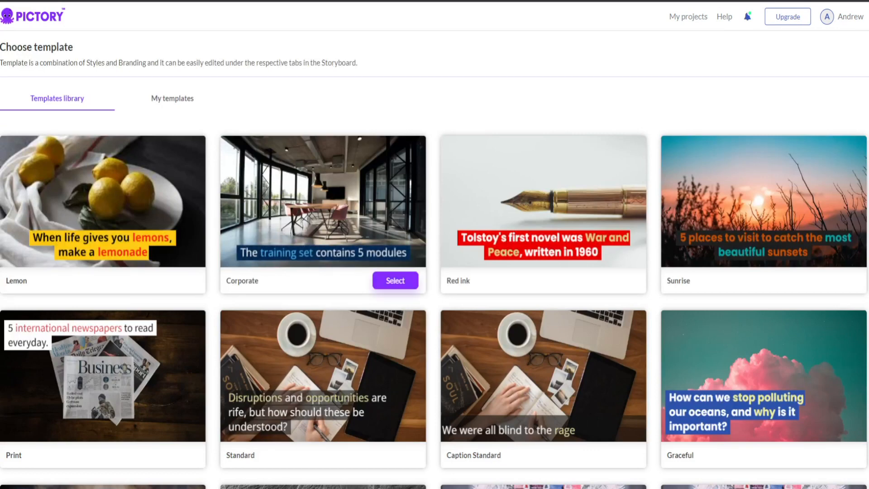
pyautogui.moveTo(168, 263)
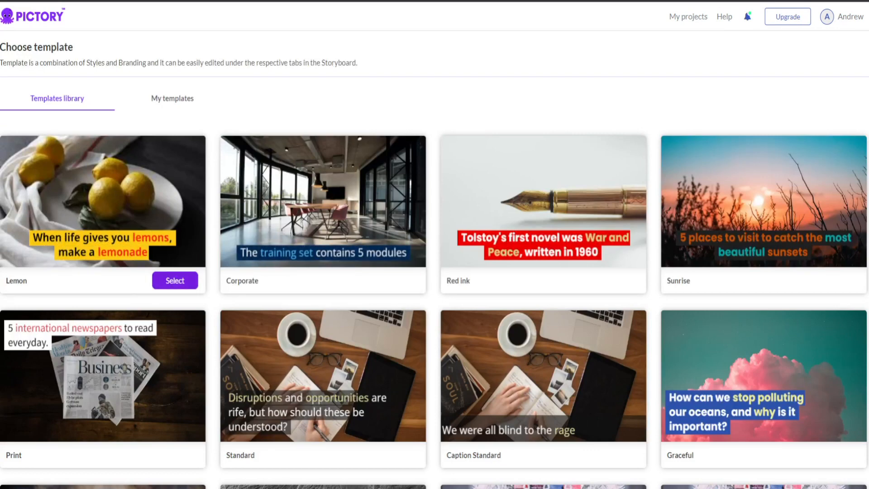
pyautogui.click(174, 280)
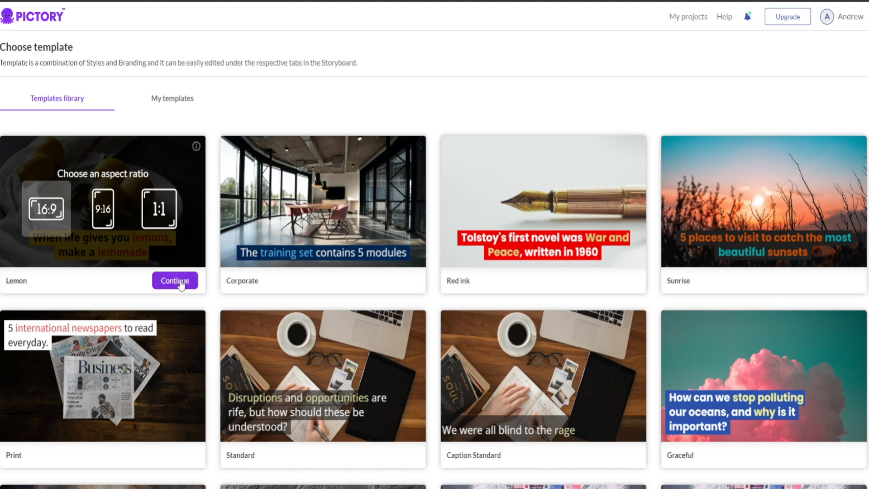
pyautogui.click(106, 213)
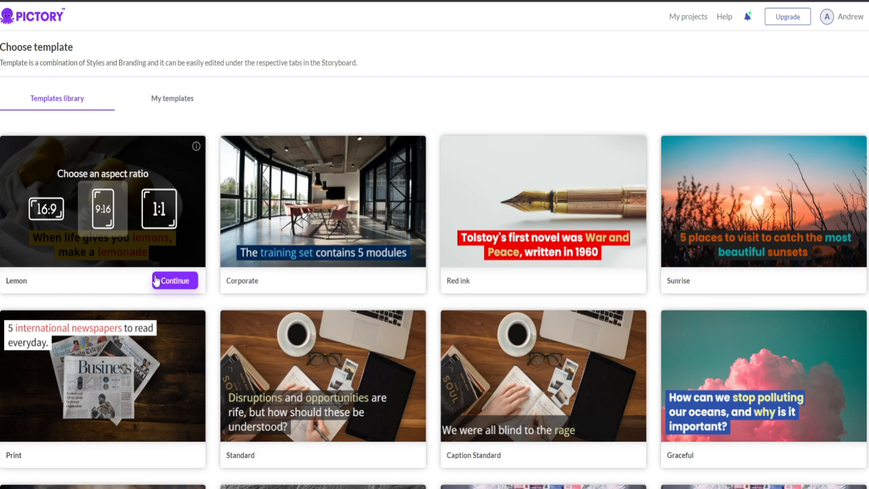
pyautogui.click(176, 284)
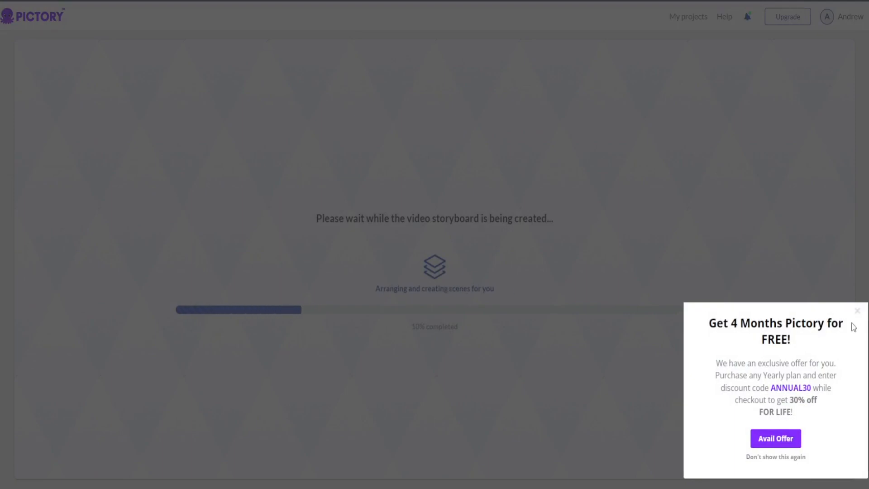
pyautogui.click(859, 310)
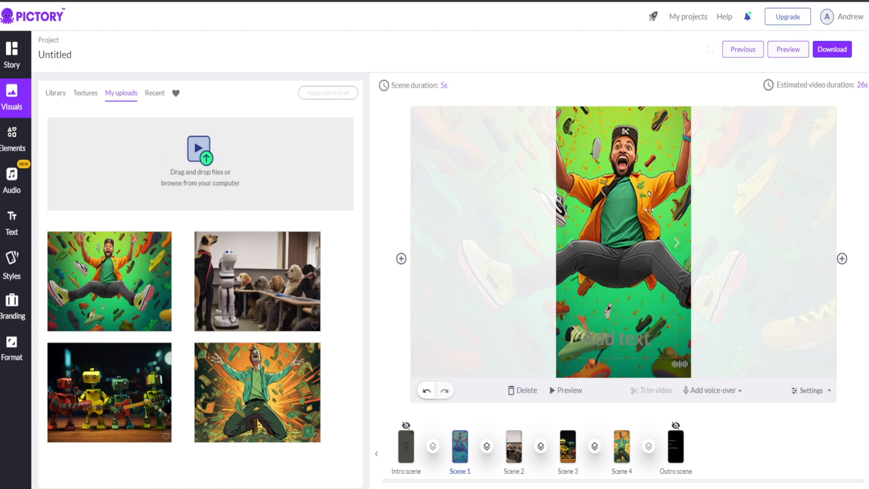
# - Review scenes 2 to 4 and examine the project's story, sticker elements and background music options
pyautogui.click(513, 446)
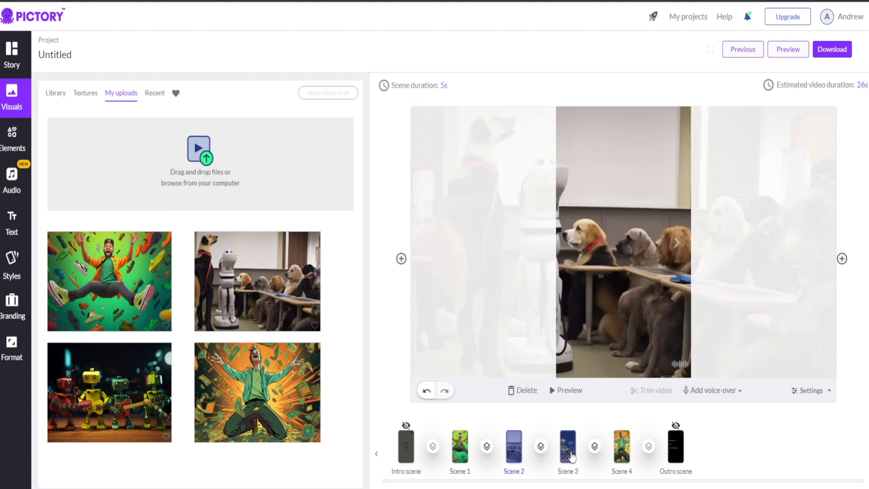
pyautogui.click(571, 455)
pyautogui.click(623, 455)
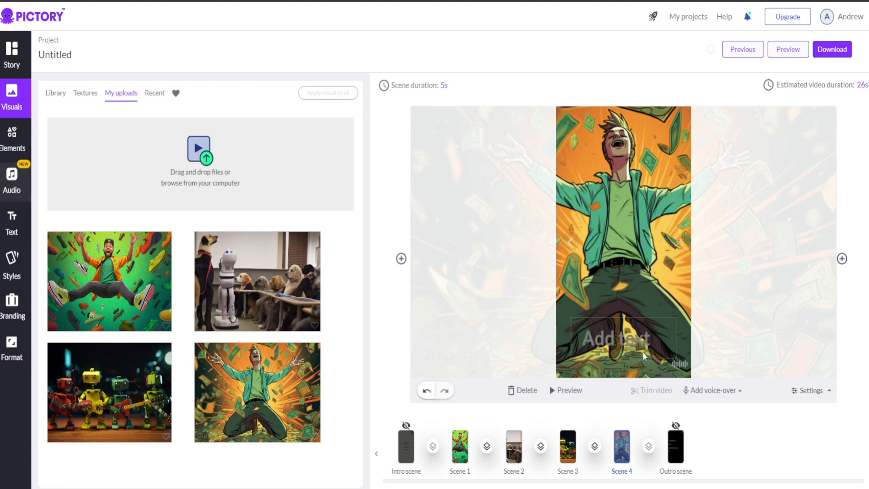
pyautogui.click(15, 60)
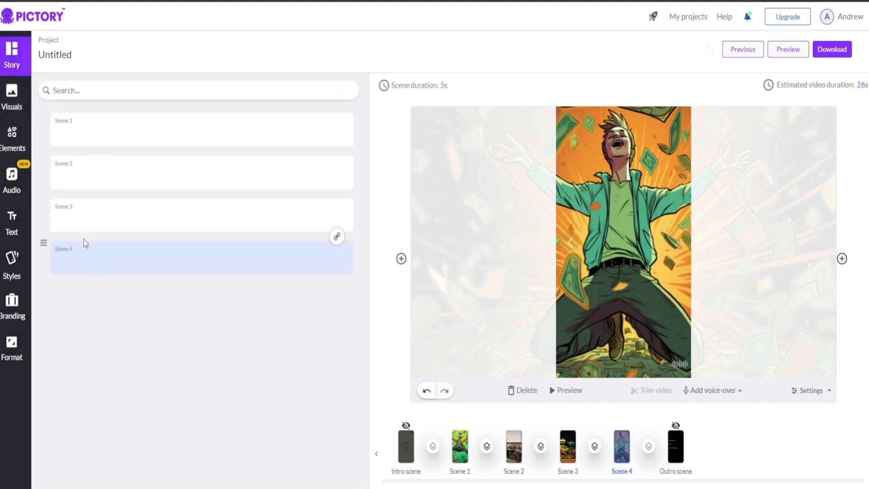
pyautogui.click(11, 136)
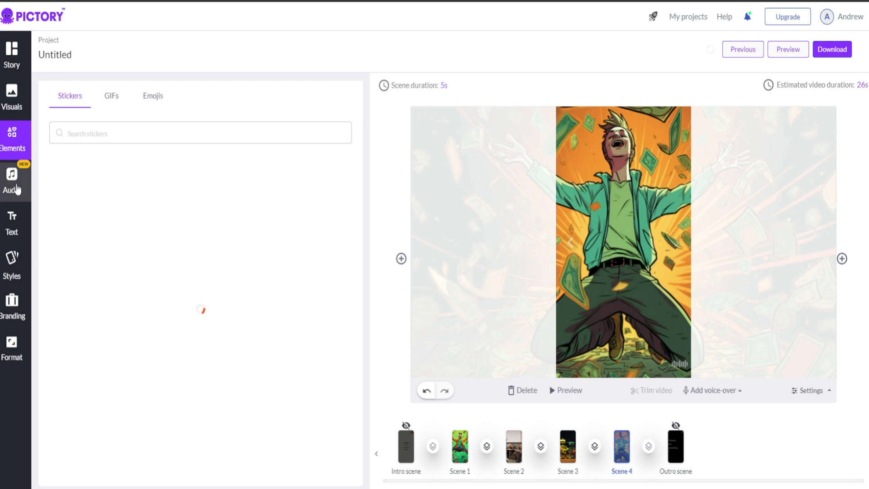
pyautogui.click(13, 183)
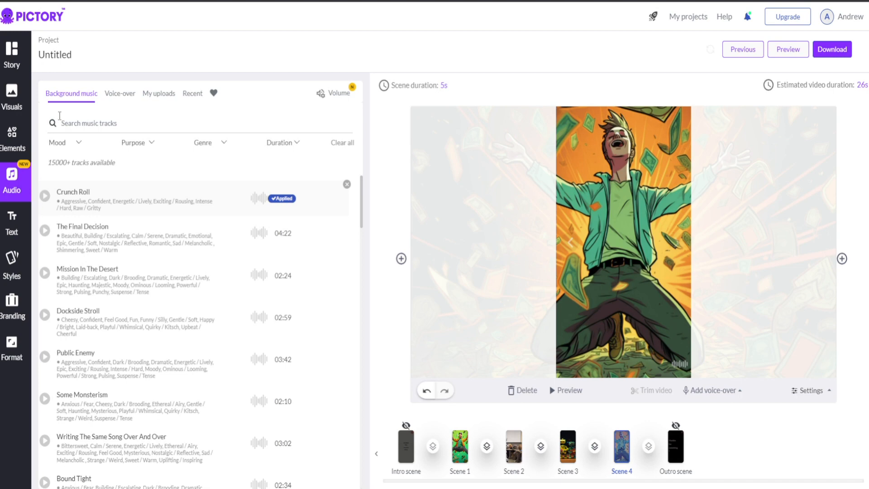
# - Download the finished project as a video
pyautogui.click(836, 52)
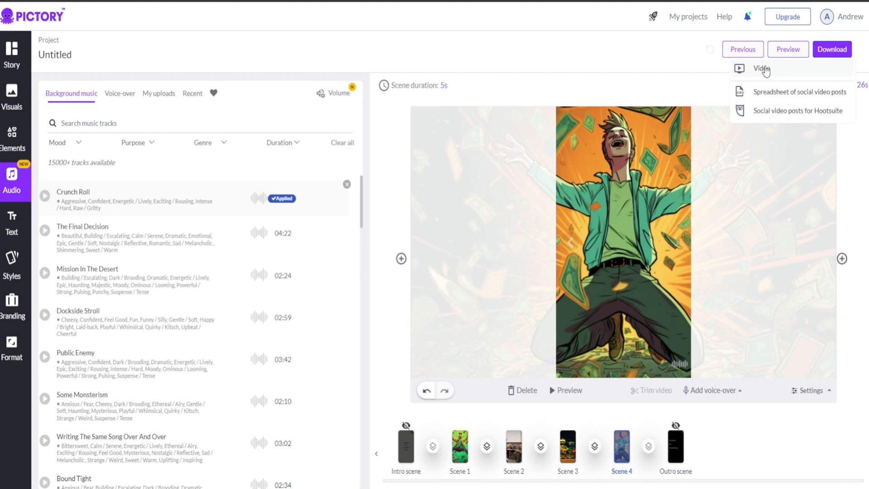
pyautogui.click(765, 69)
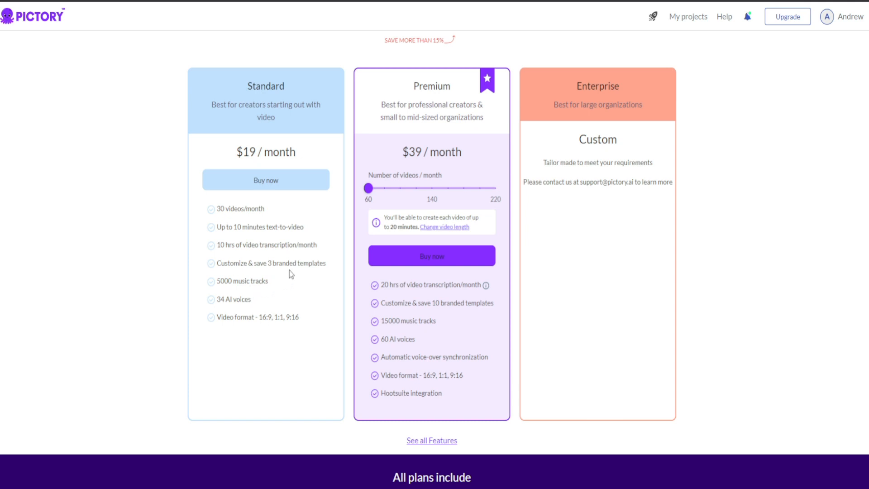
# - Try different monthly video counts for the Premium plan, including 120, and set it to 220
pyautogui.moveTo(371, 191)
pyautogui.moveTo(370, 190); pyautogui.dragTo(412, 193)
pyautogui.moveTo(457, 192); pyautogui.dragTo(432, 193)
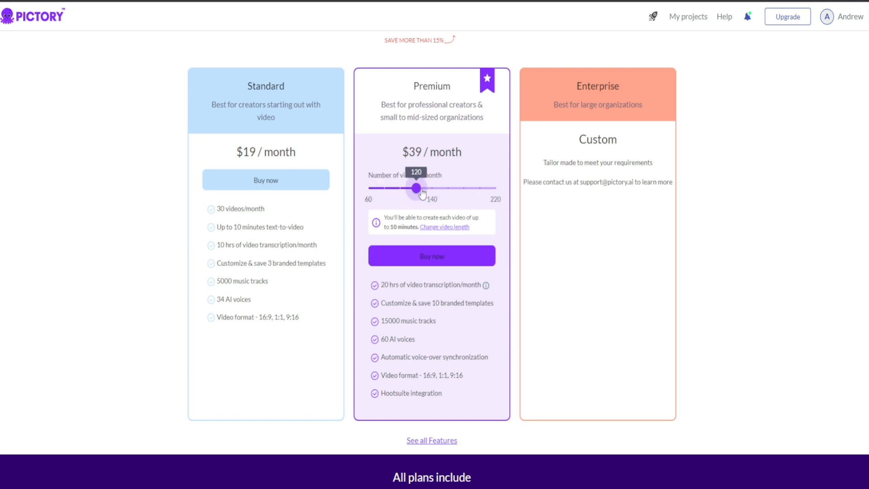
pyautogui.moveTo(421, 193); pyautogui.dragTo(496, 193)
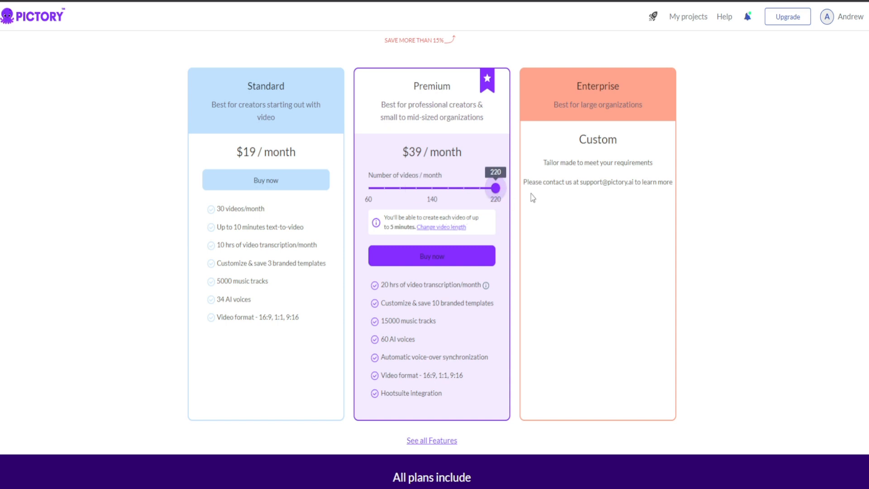